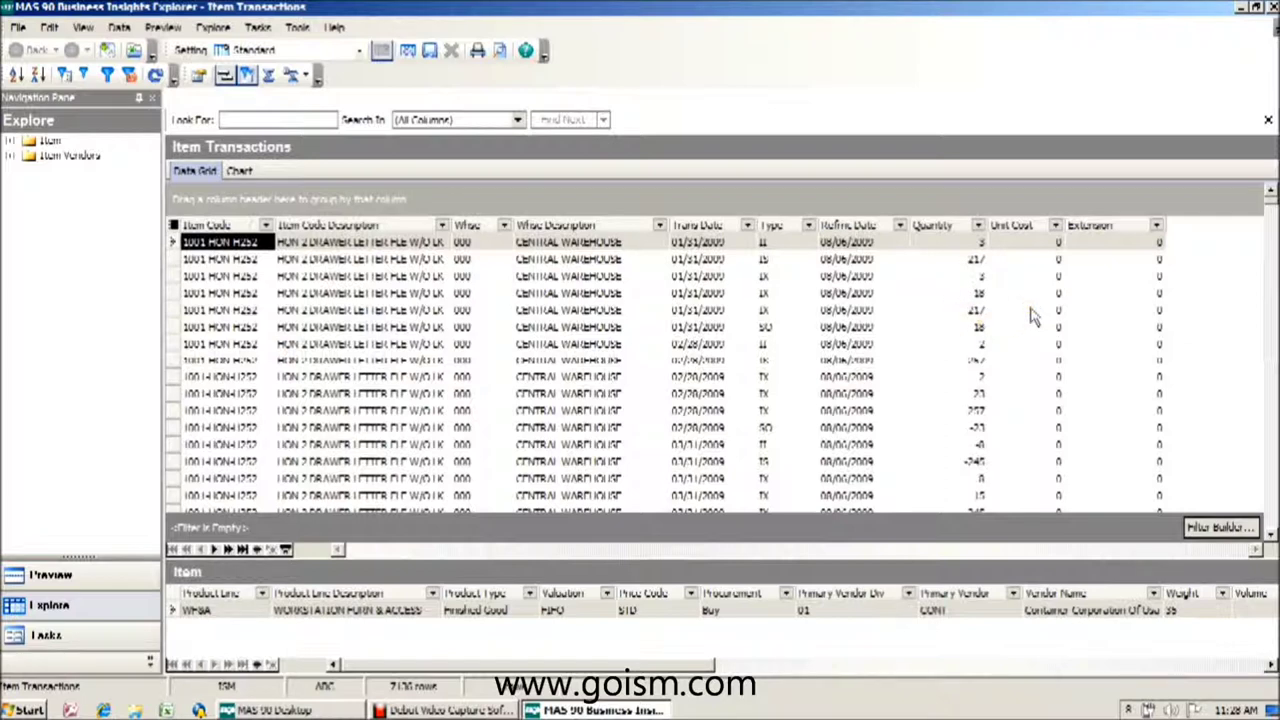
Step: Show the Unit Price and Extended Price columns in the grid
click(1077, 300)
click(1076, 302)
click(1025, 316)
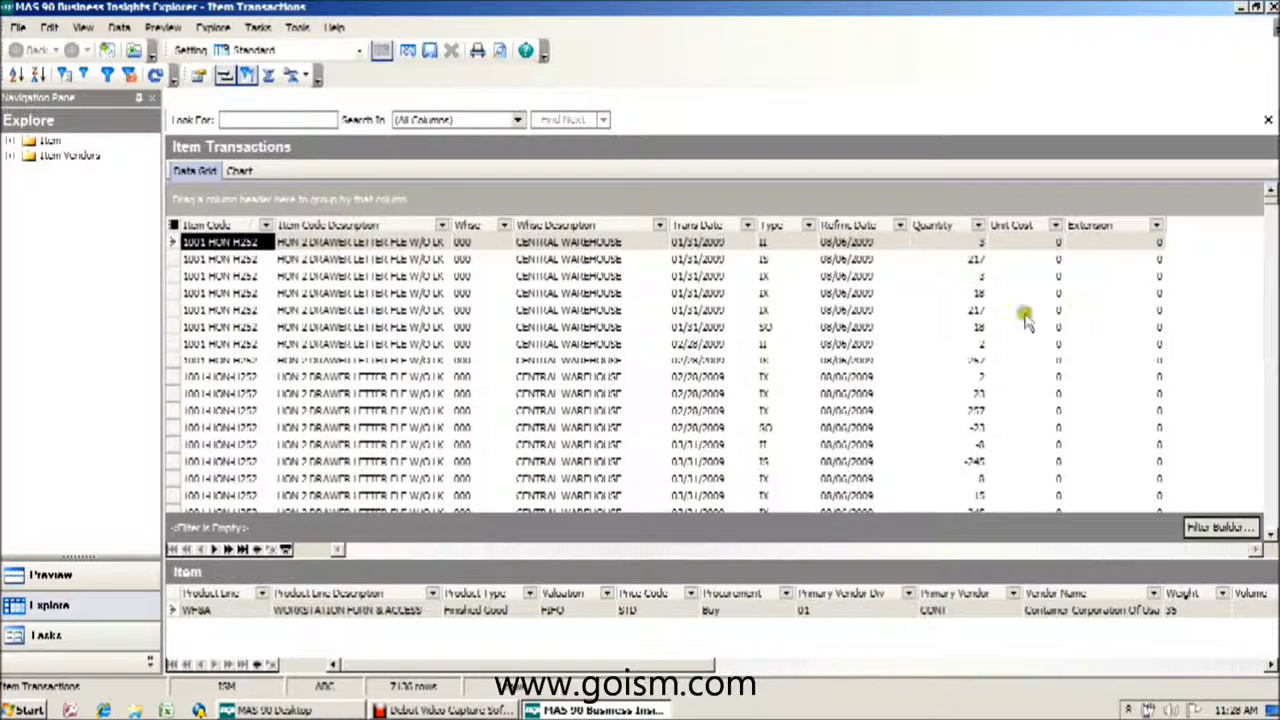
click(900, 316)
click(900, 312)
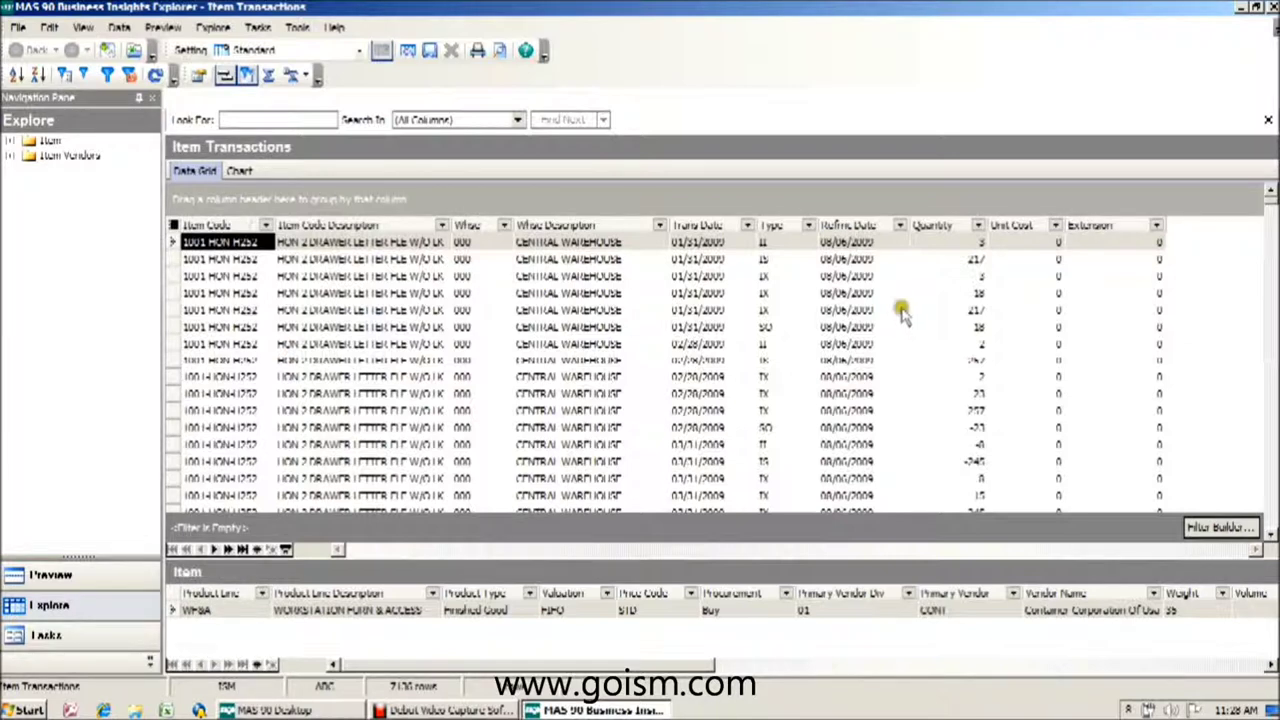
click(174, 226)
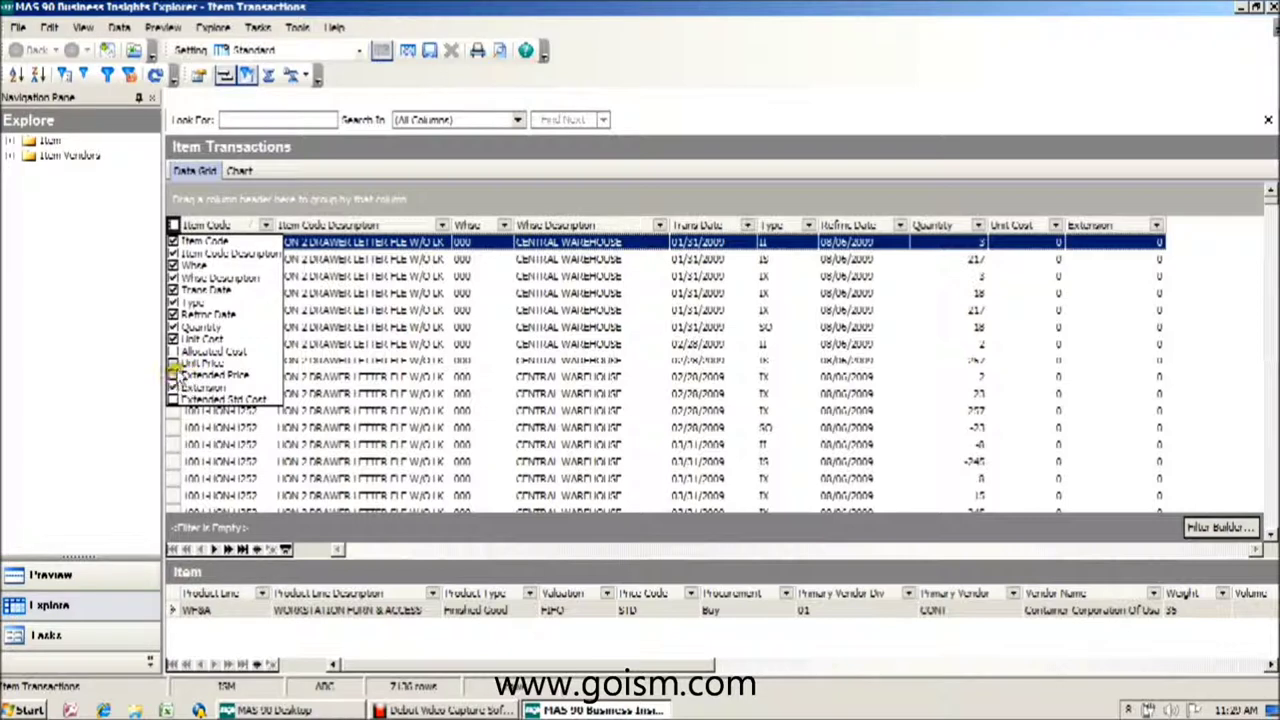
click(173, 364)
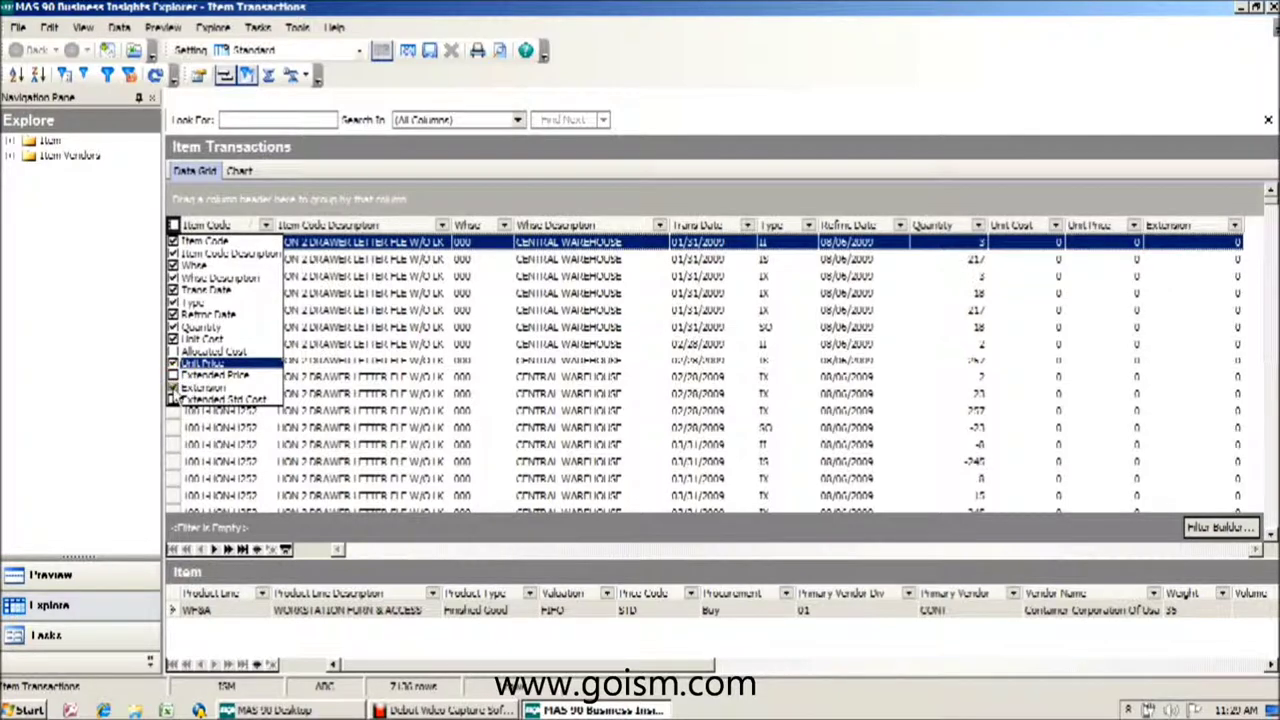
click(173, 376)
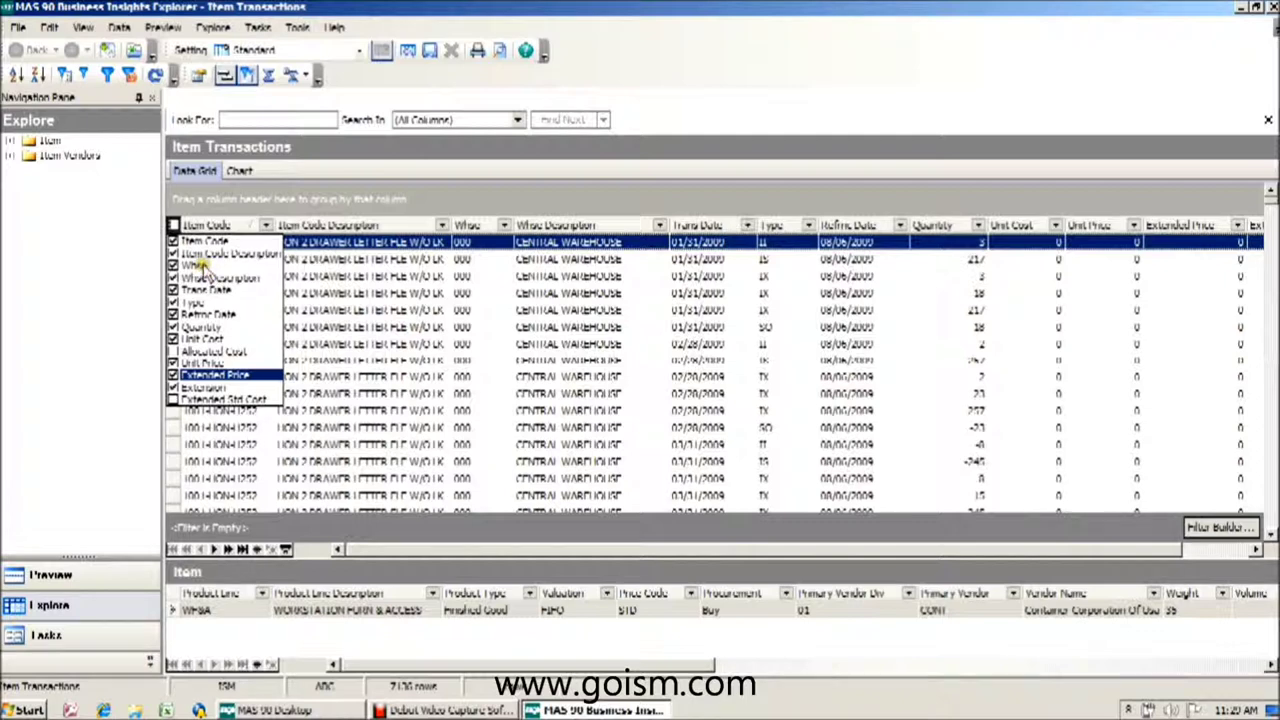
Step: Hide the Whse, Whse Description and Refrnc Date columns
click(173, 266)
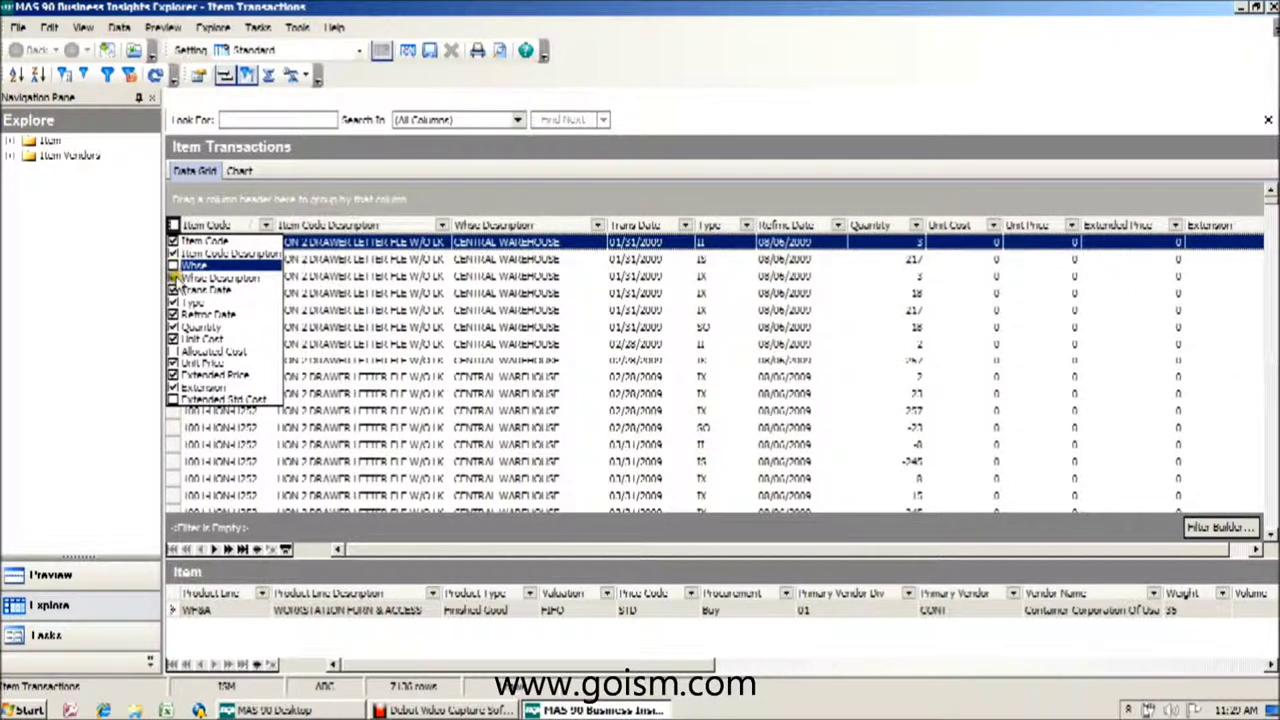
click(173, 278)
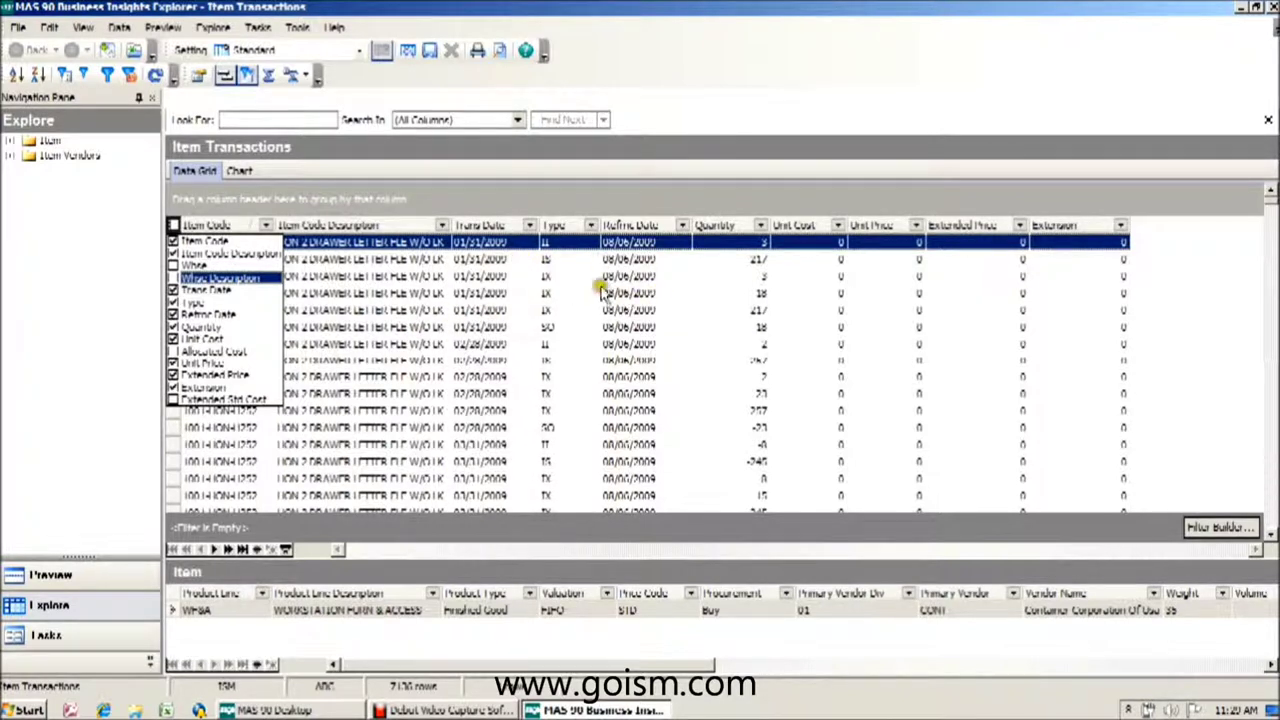
click(173, 314)
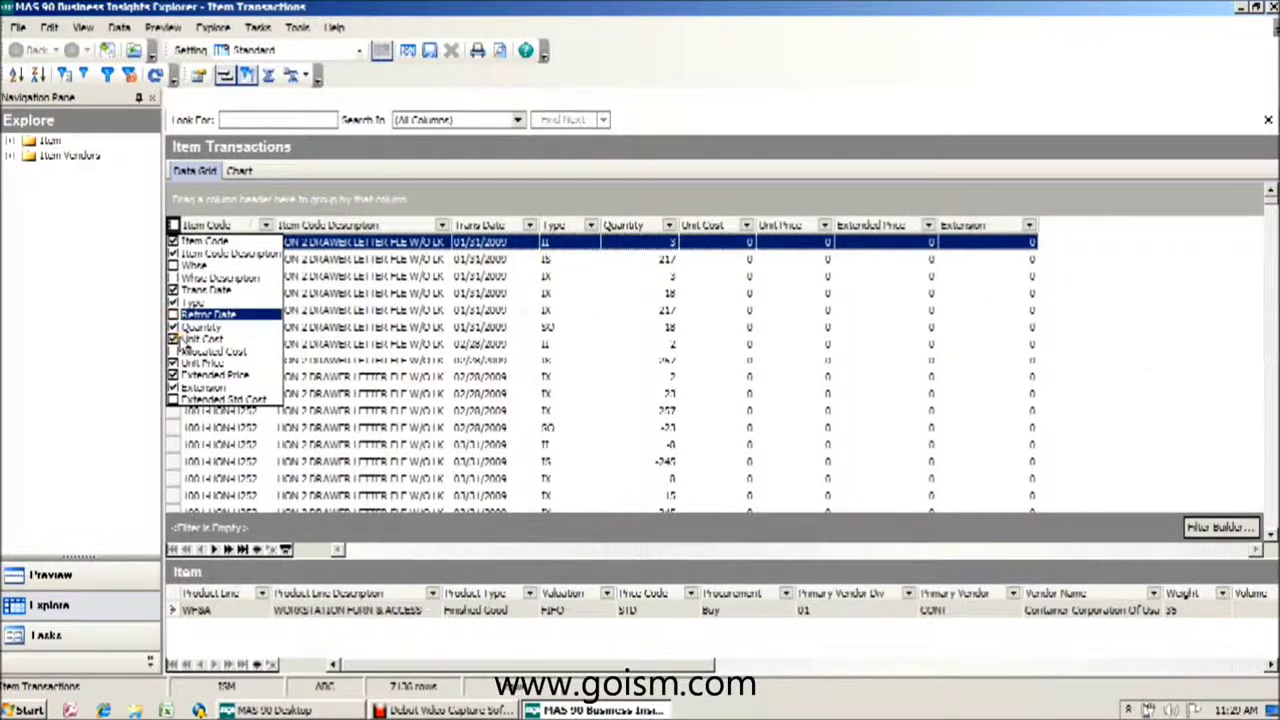
click(1065, 256)
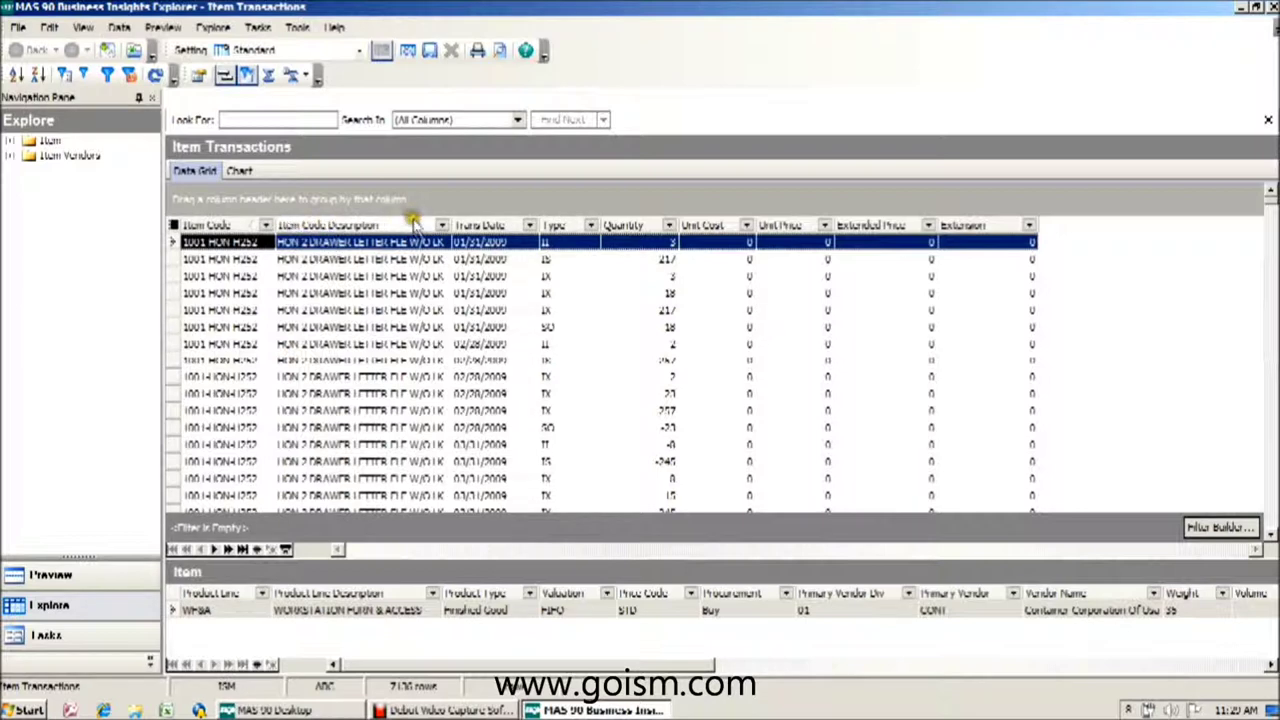
Step: Open Column Settings from the Item Code Description header and select its column width value
right_click(334, 232)
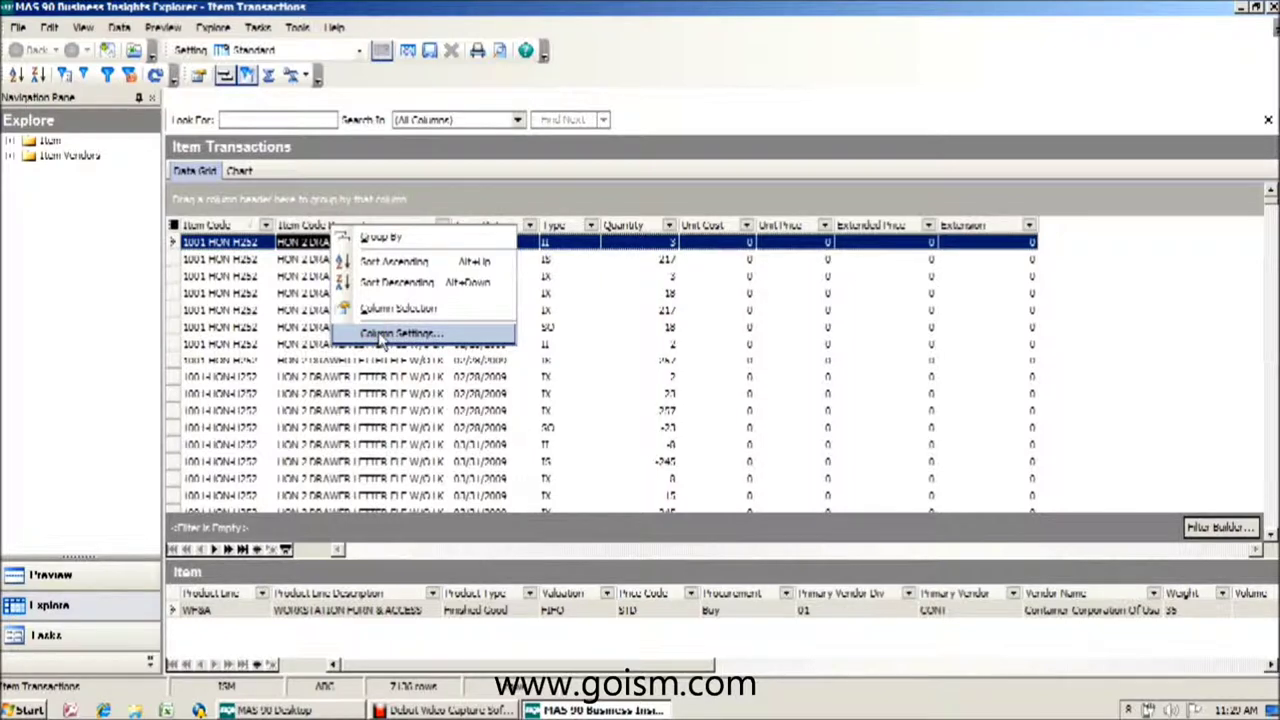
click(381, 336)
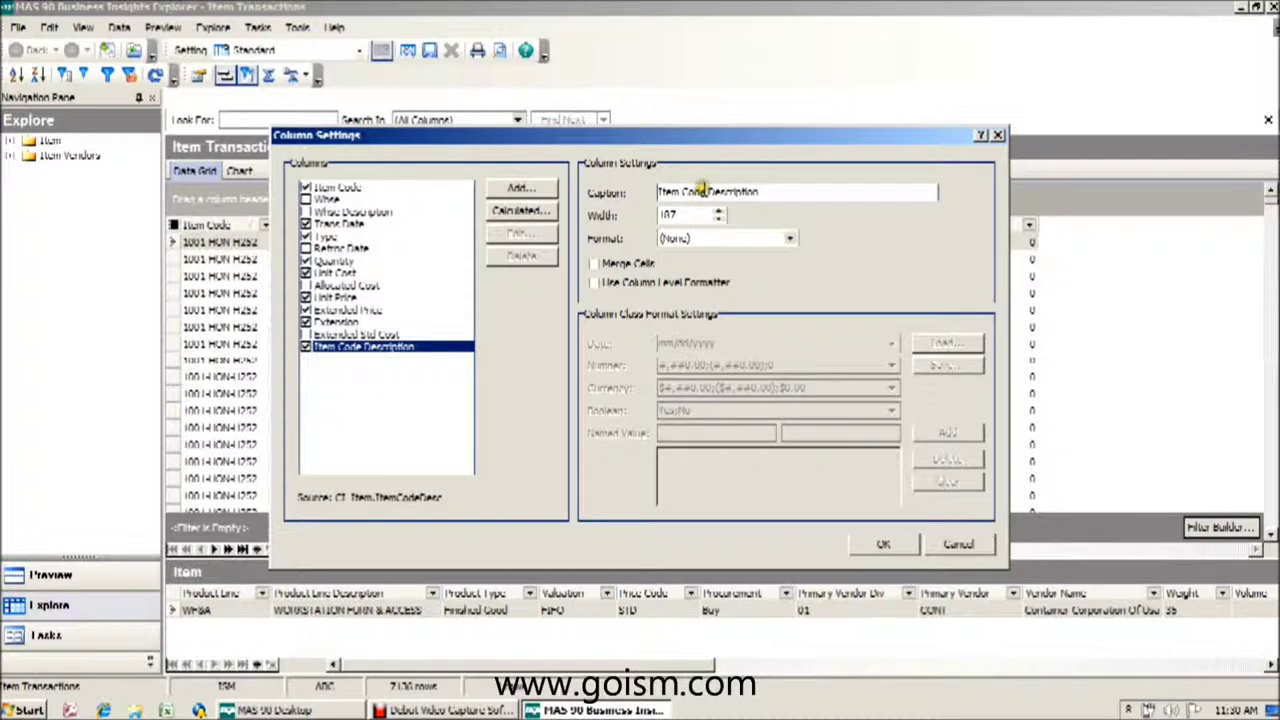
double_click(672, 215)
Step: Add the ARDivisionNo and CustomerNo fields from IM_ItemTransactionHistory as columns
click(517, 190)
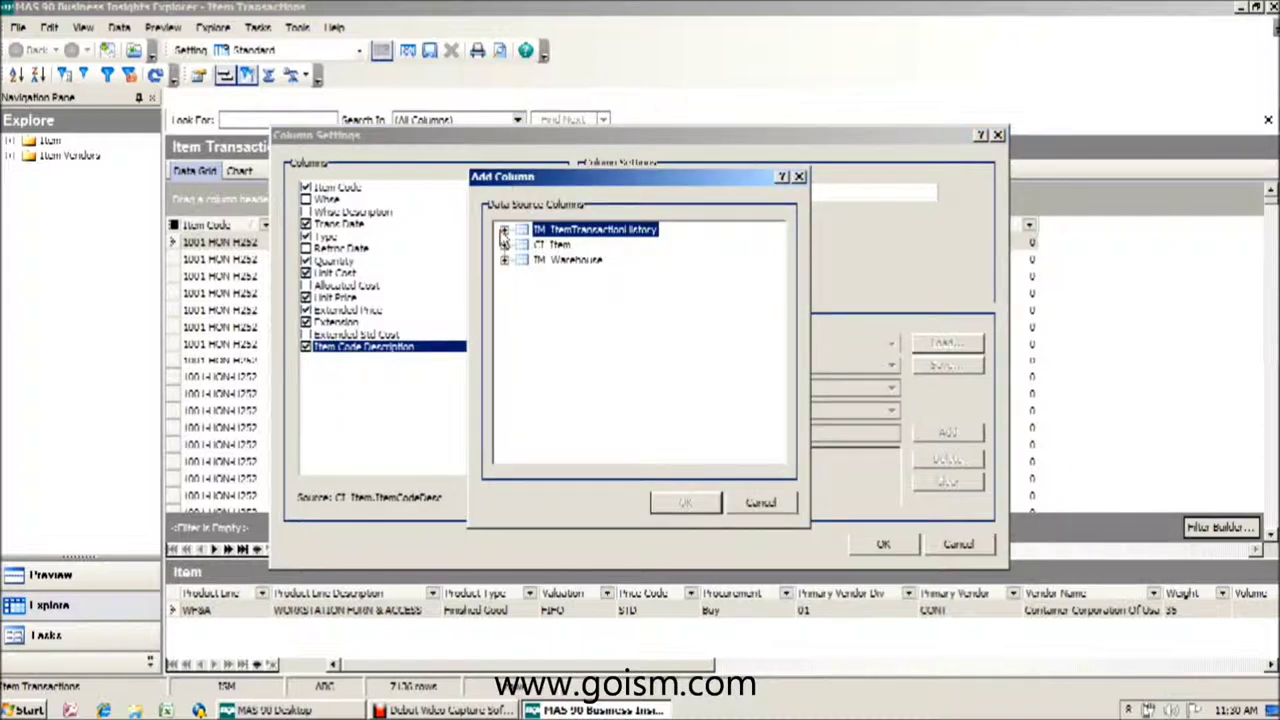
click(504, 231)
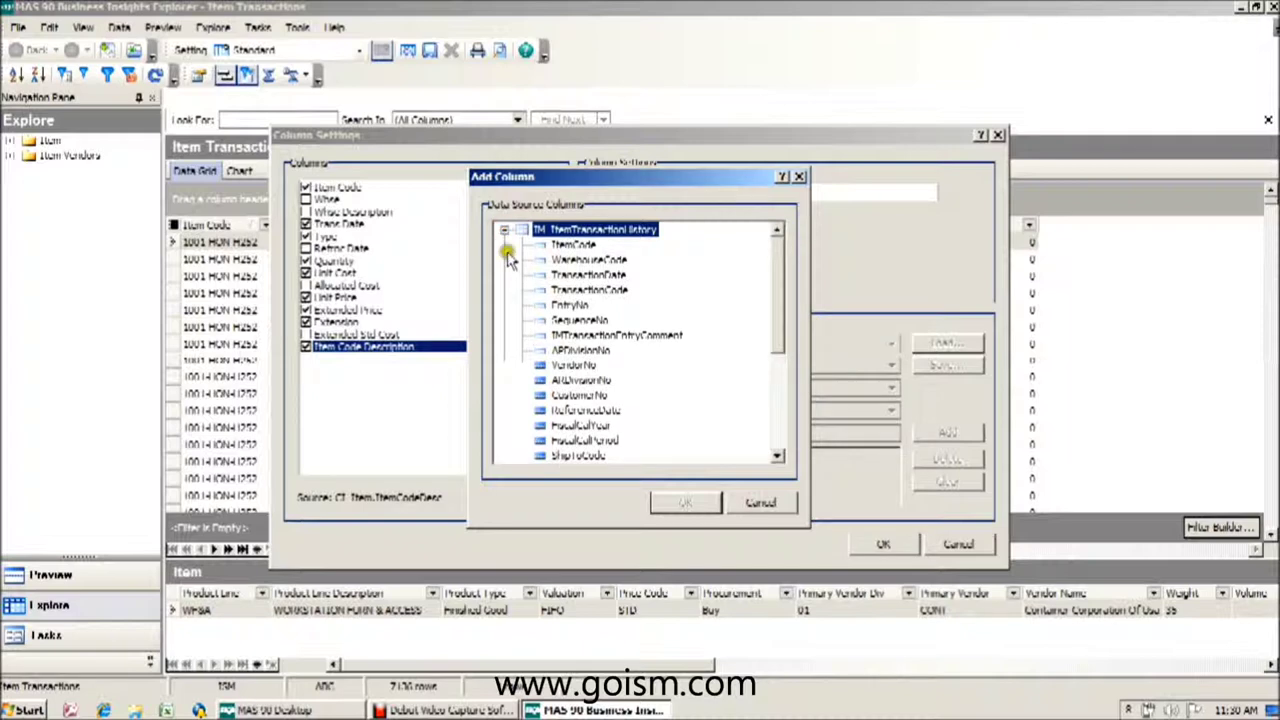
click(566, 384)
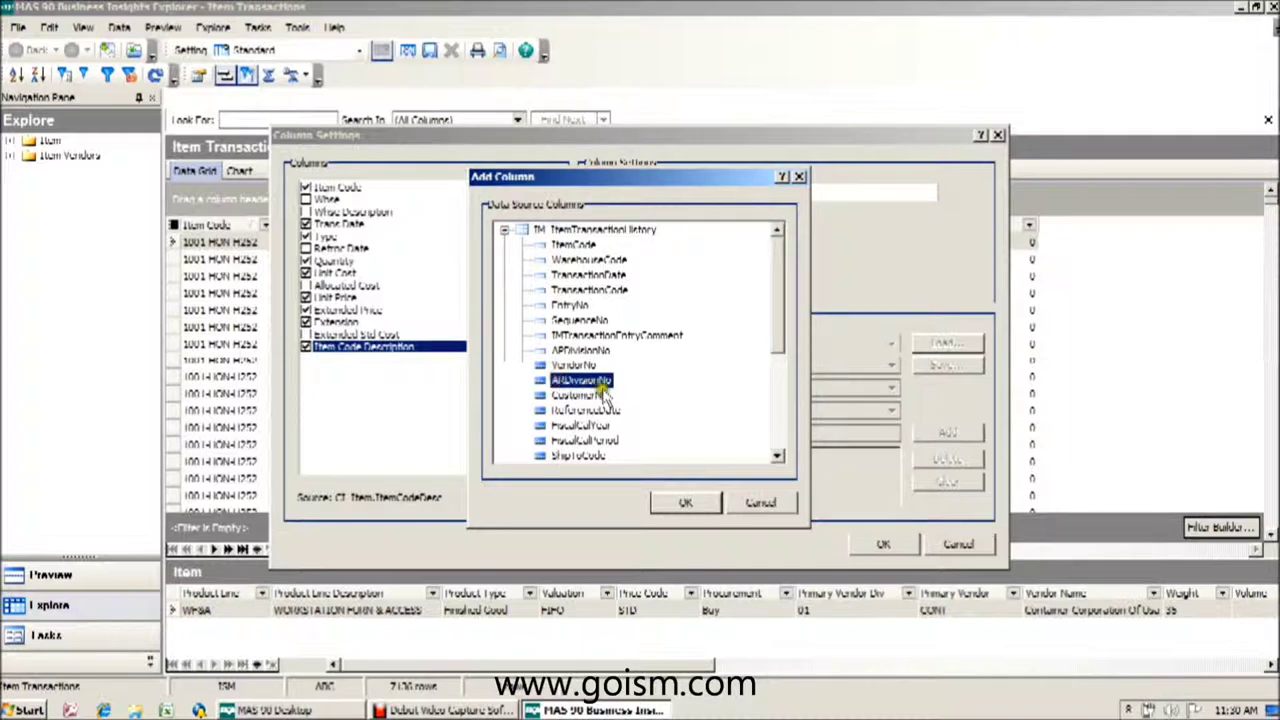
click(671, 501)
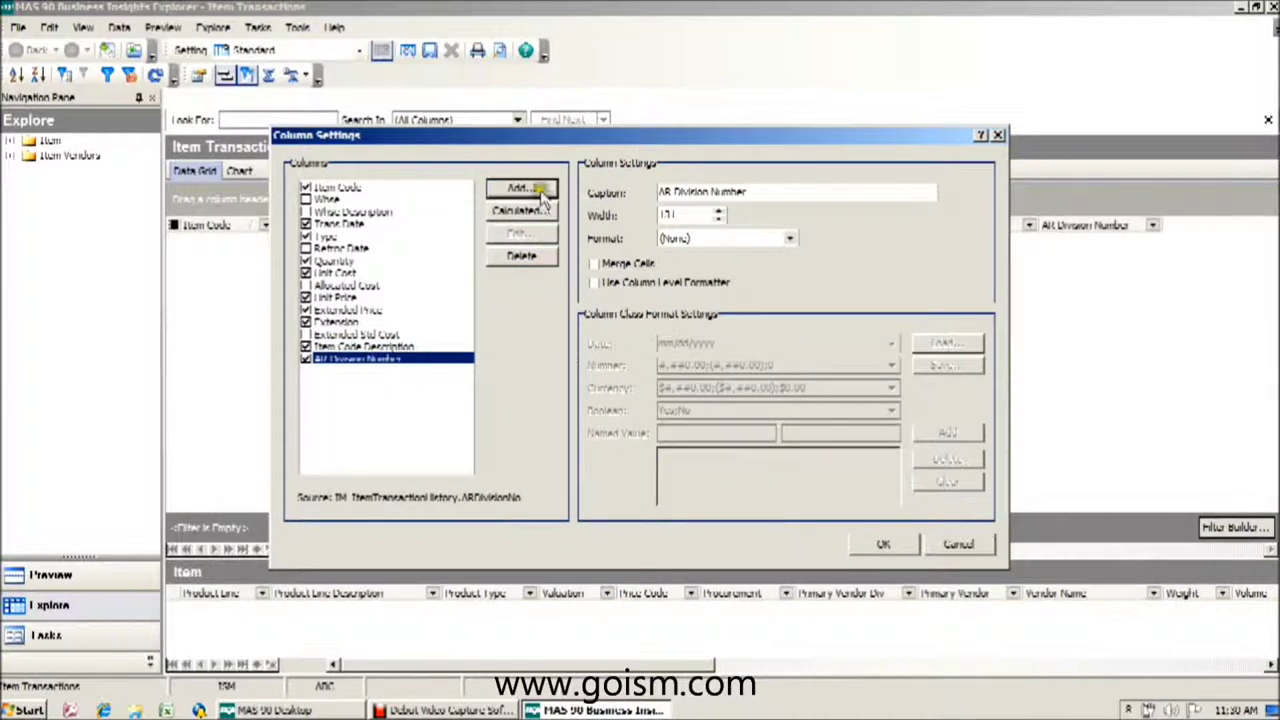
click(520, 189)
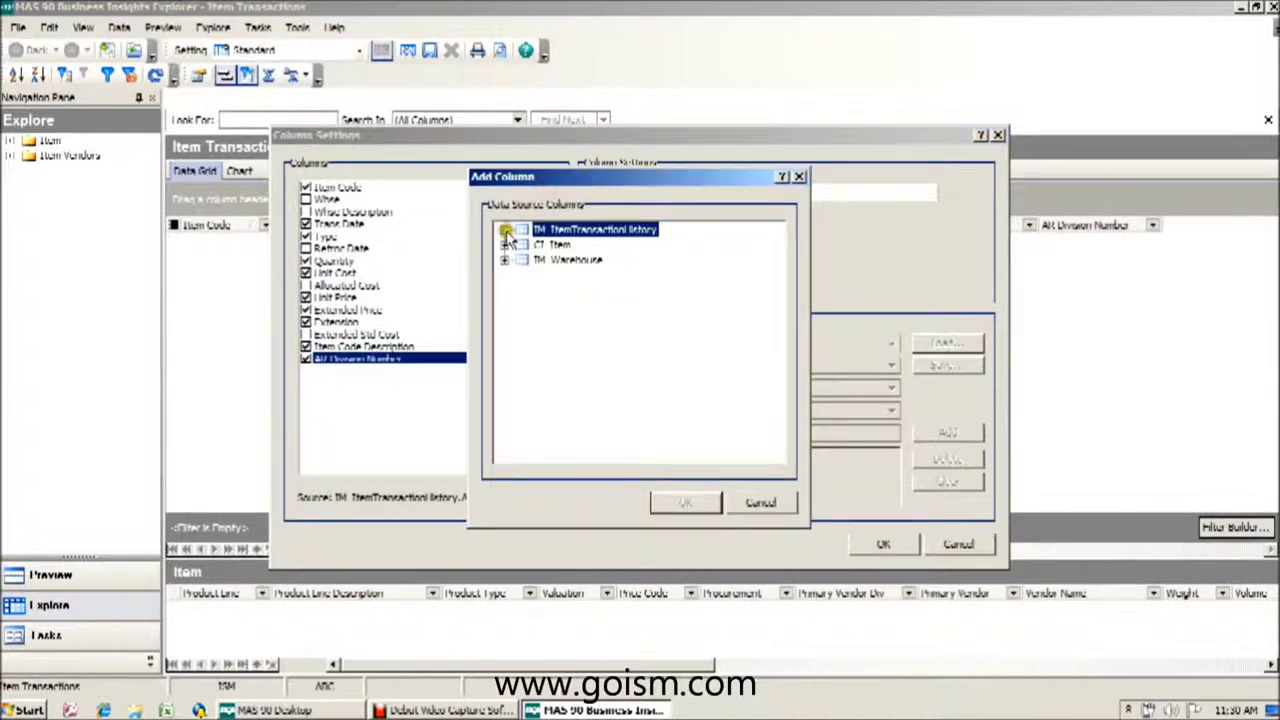
click(505, 230)
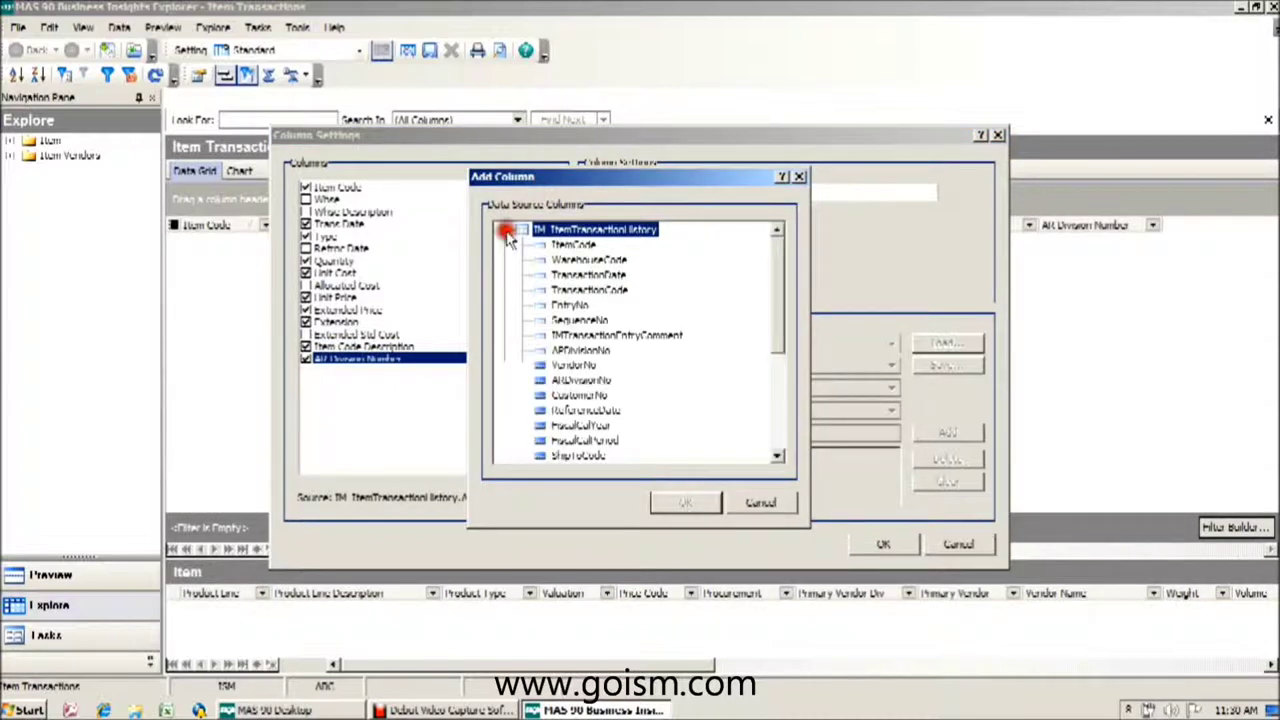
click(579, 395)
click(678, 503)
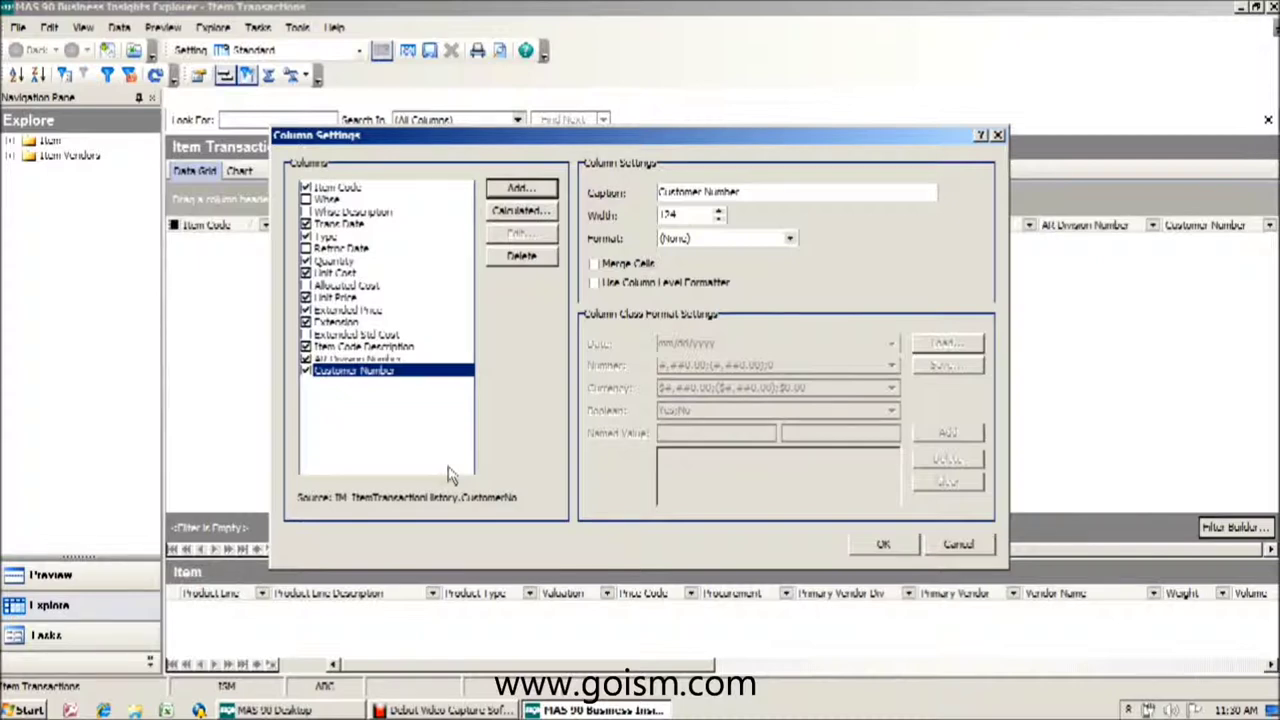
Step: Add the FiscalCalYear field as a column and apply the changes to the grid
click(516, 189)
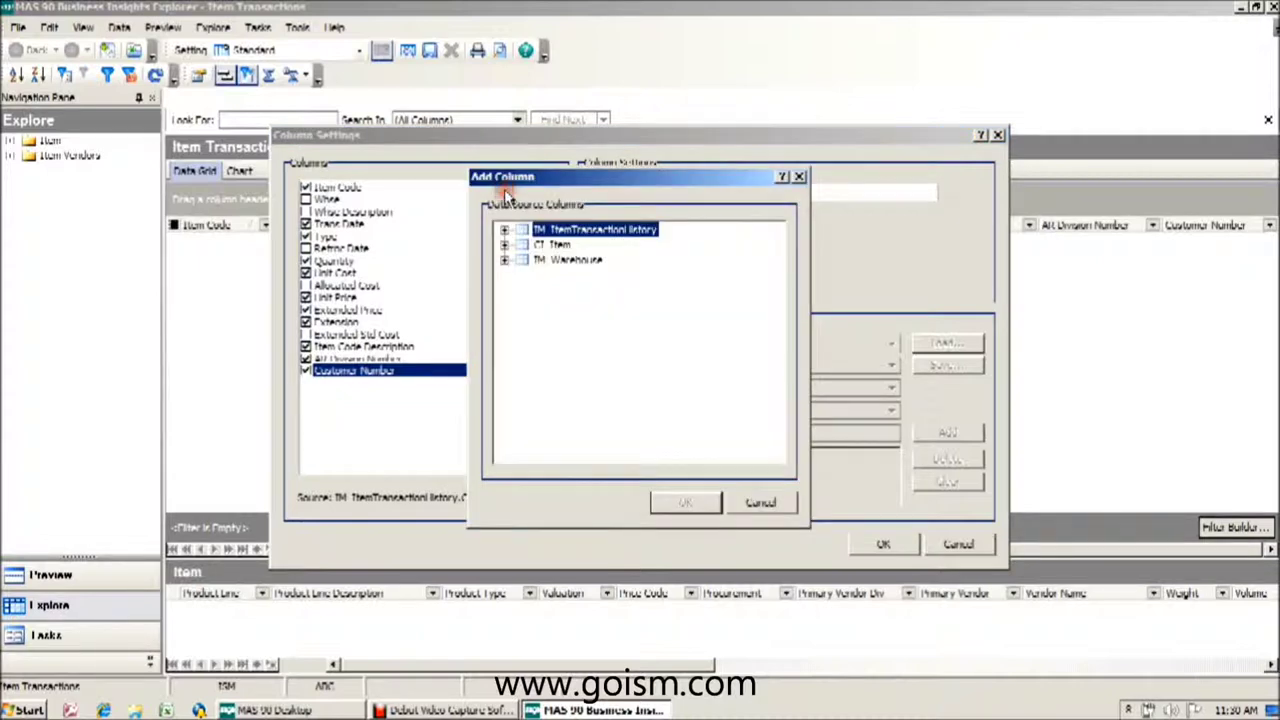
click(504, 231)
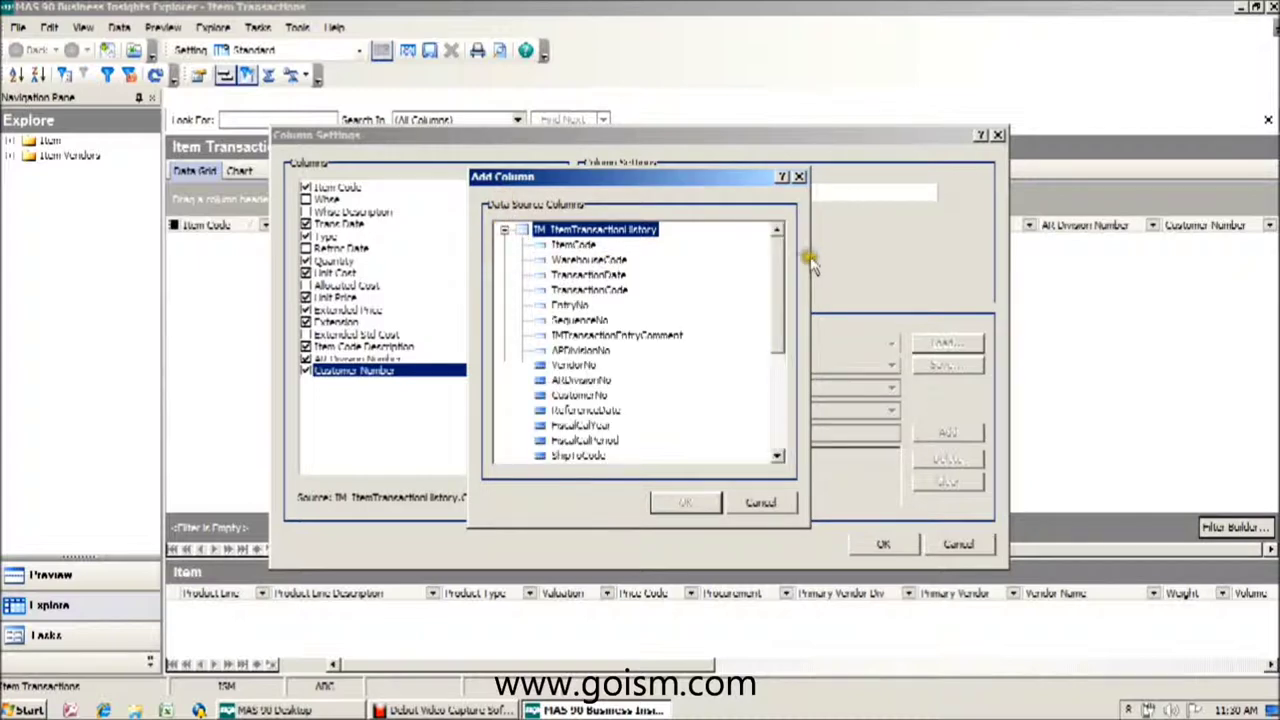
drag(780, 251, 782, 285)
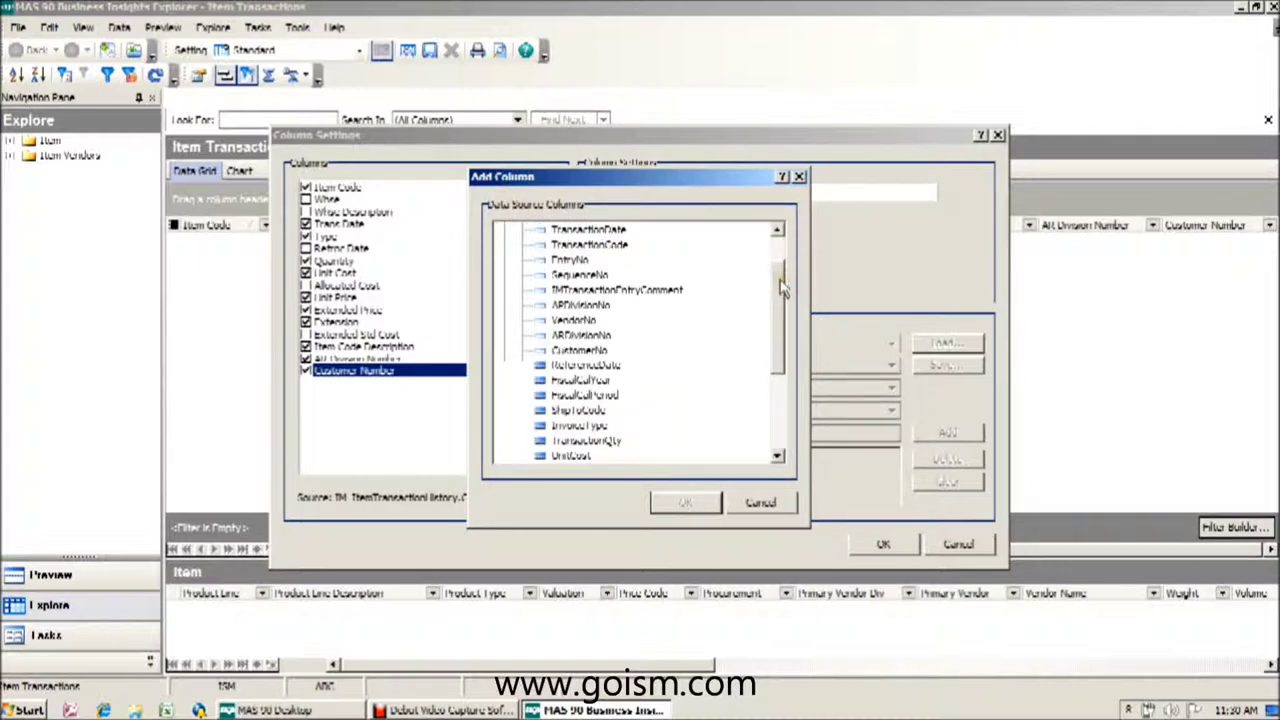
click(582, 380)
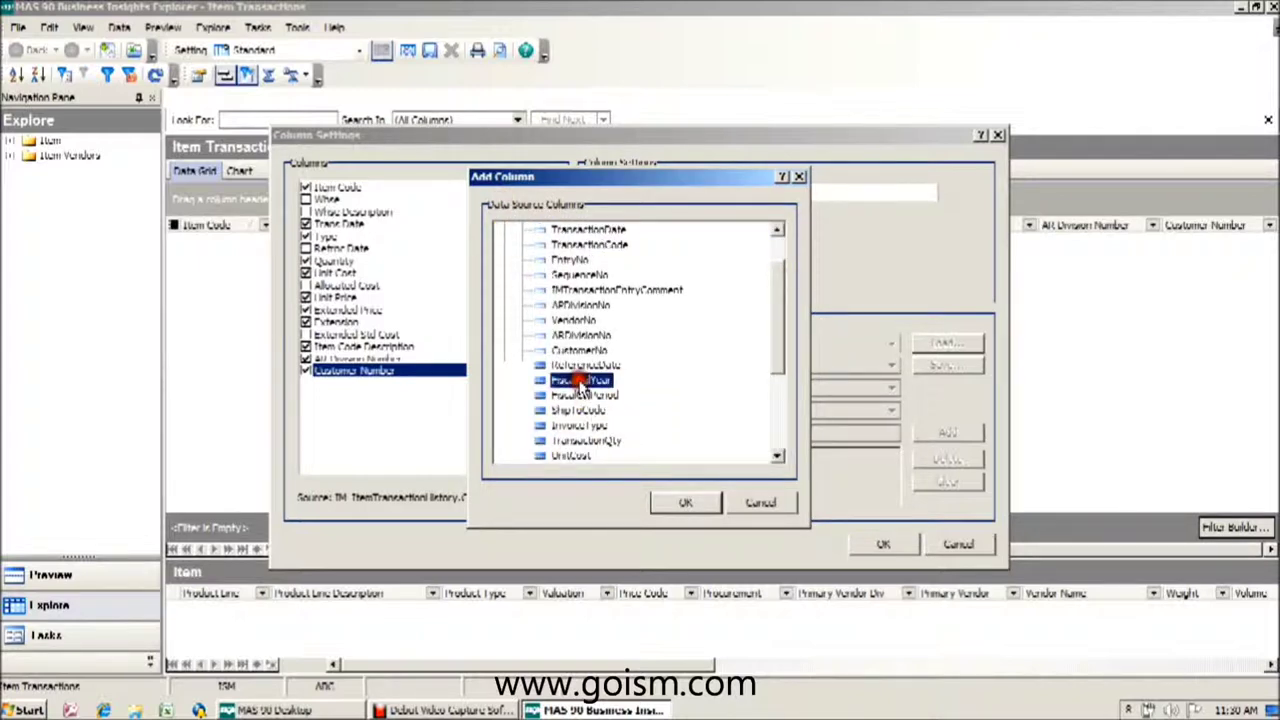
click(686, 502)
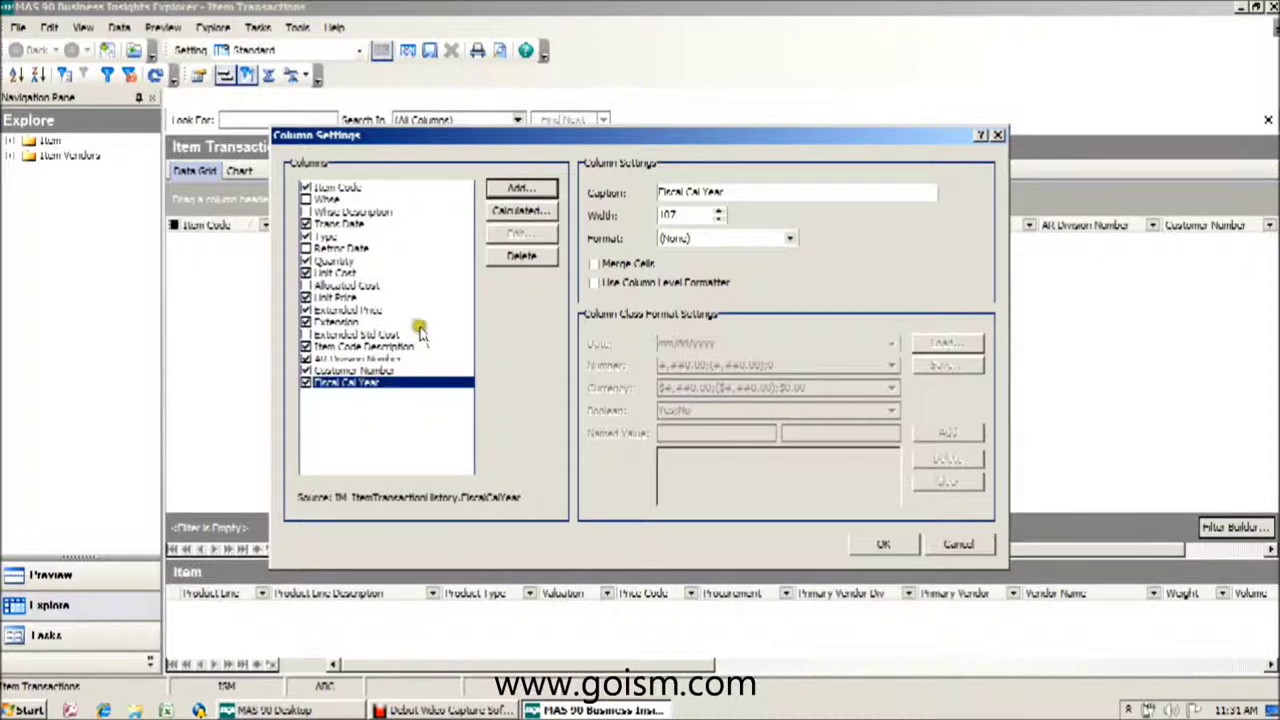
click(860, 539)
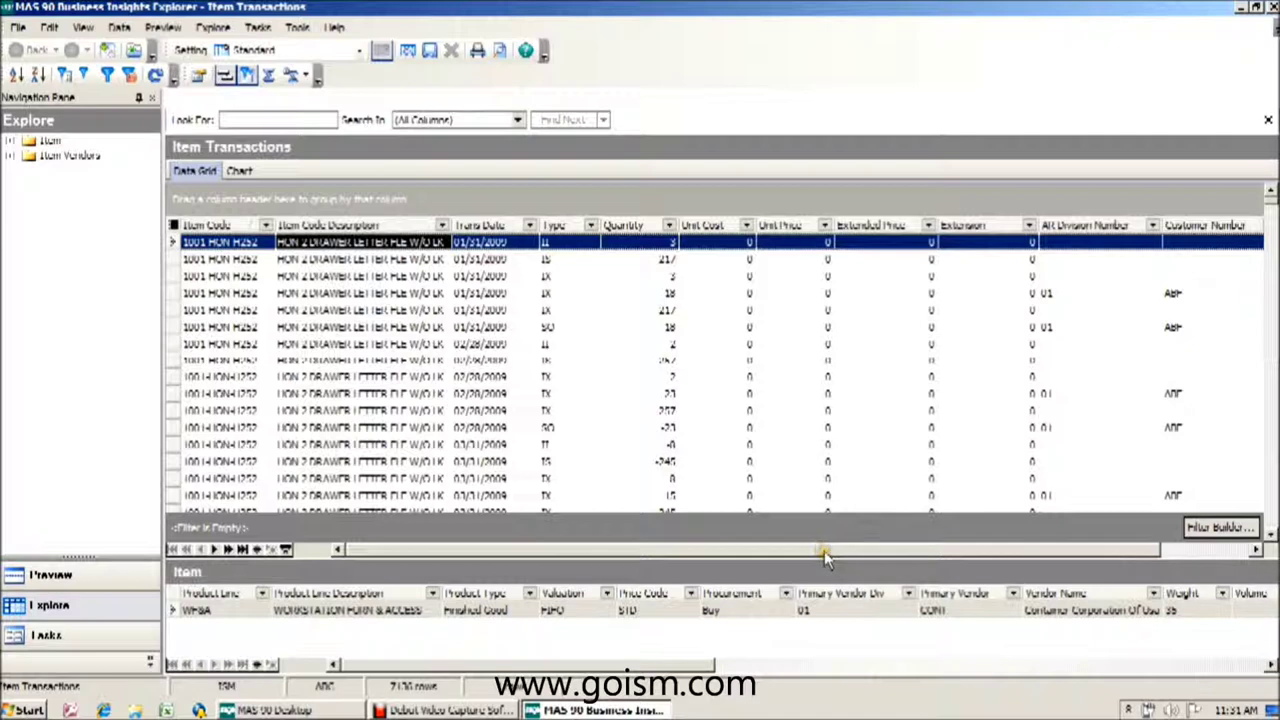
Step: Place Fiscal Cal Year, AR Division Number and Customer Number, in that order, after Trans Date
drag(824, 556, 938, 557)
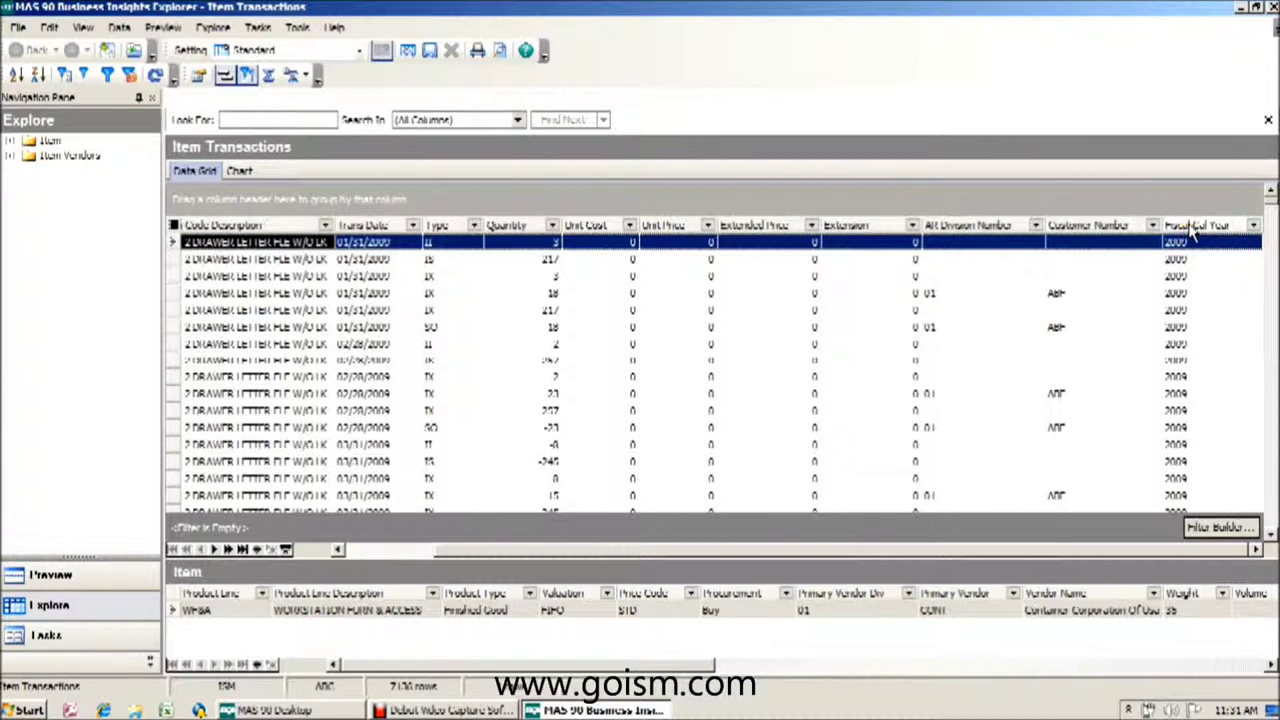
drag(1193, 228, 450, 228)
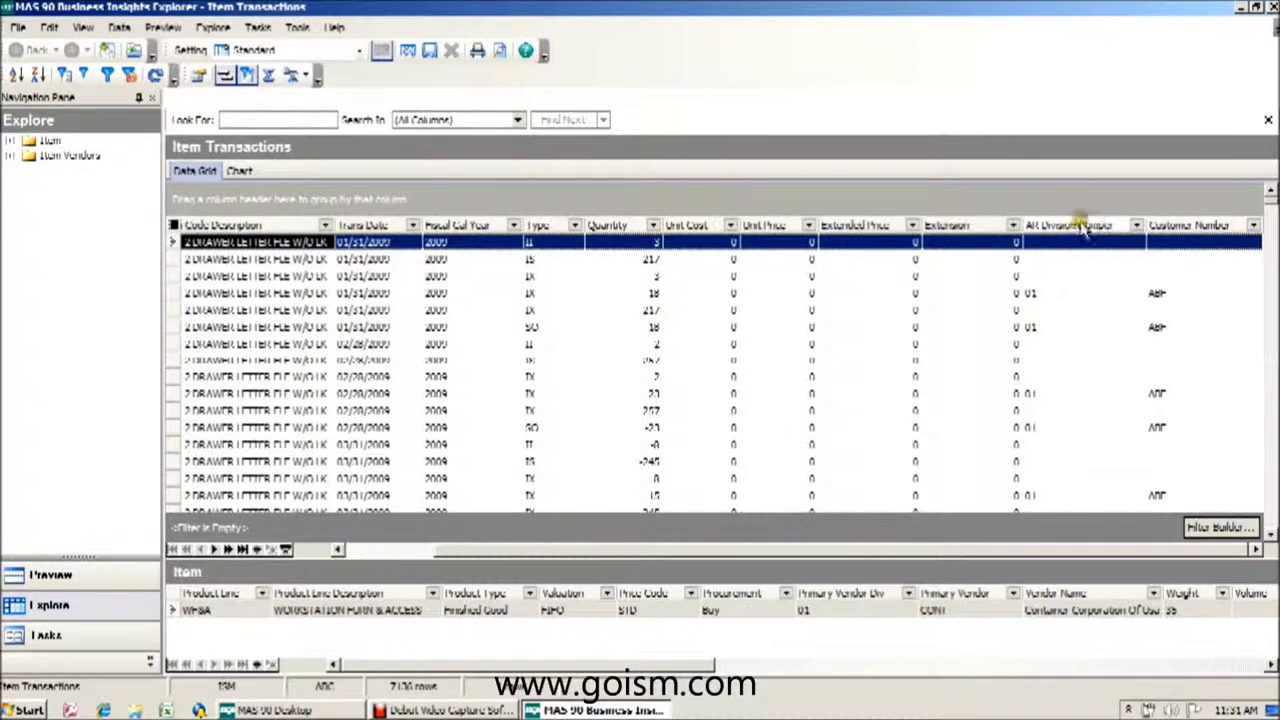
mouse_move(1085, 228)
mouse_down()
mouse_move(645, 248)
mouse_move(555, 230)
mouse_up()
drag(1200, 228, 682, 255)
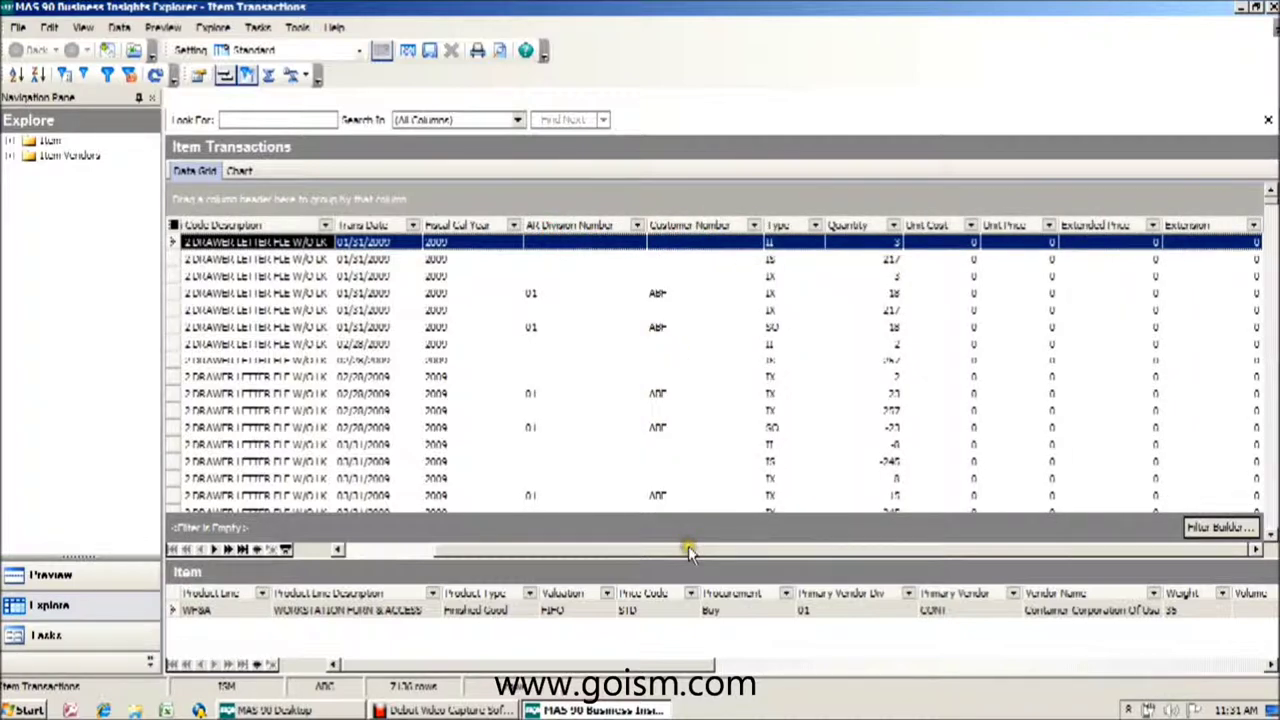
drag(688, 553, 746, 566)
Step: Browse the grid, selecting an SO transaction row and other rows
click(794, 335)
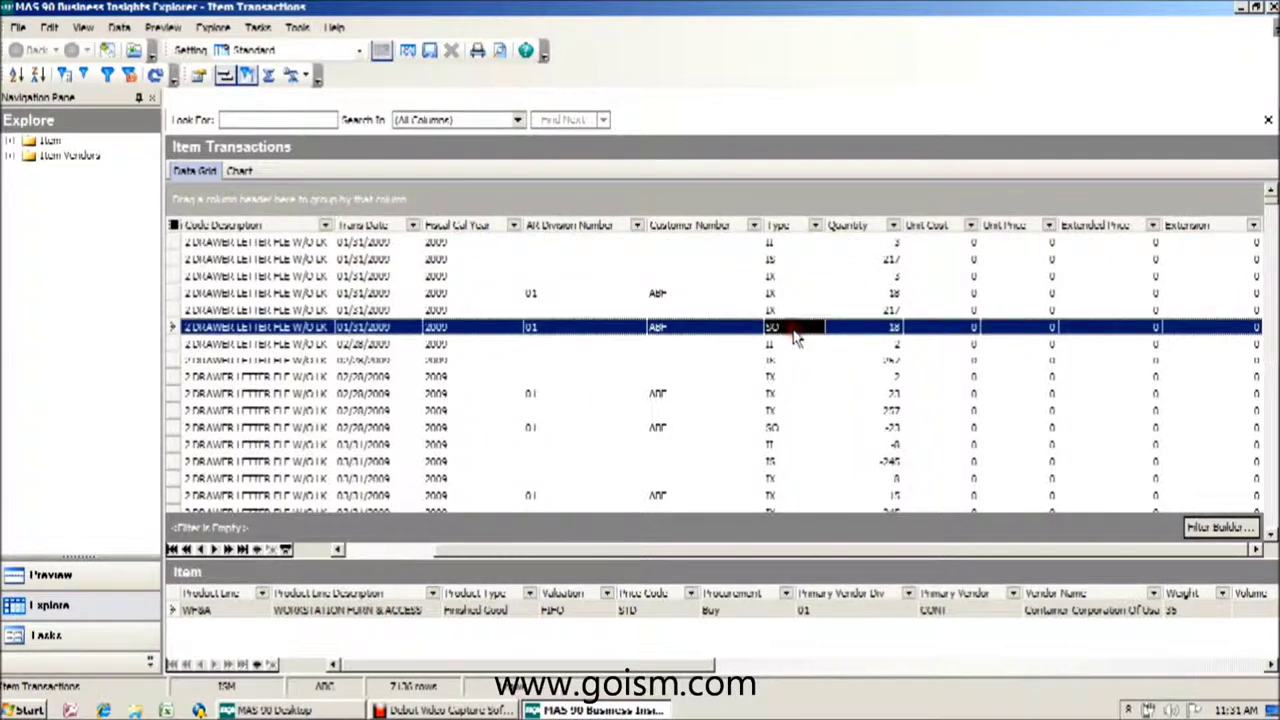
scroll(800, 350, down, 2)
scroll(800, 355, down, 1)
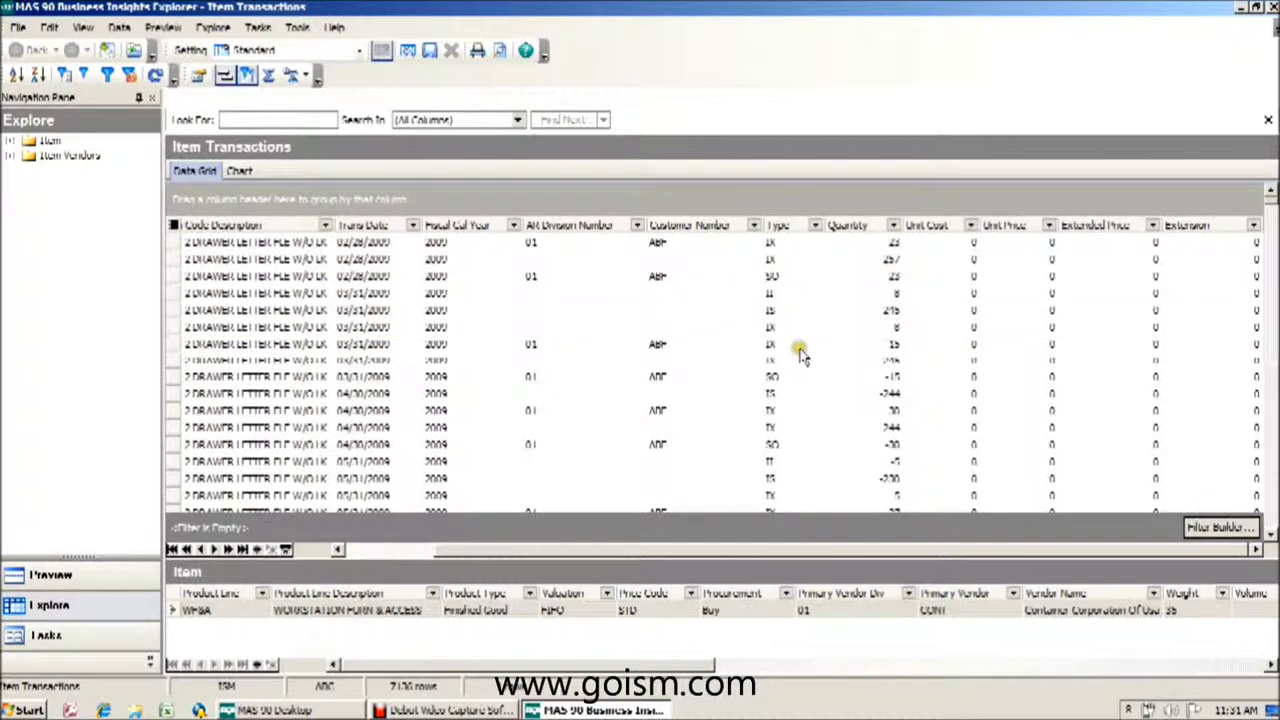
click(788, 300)
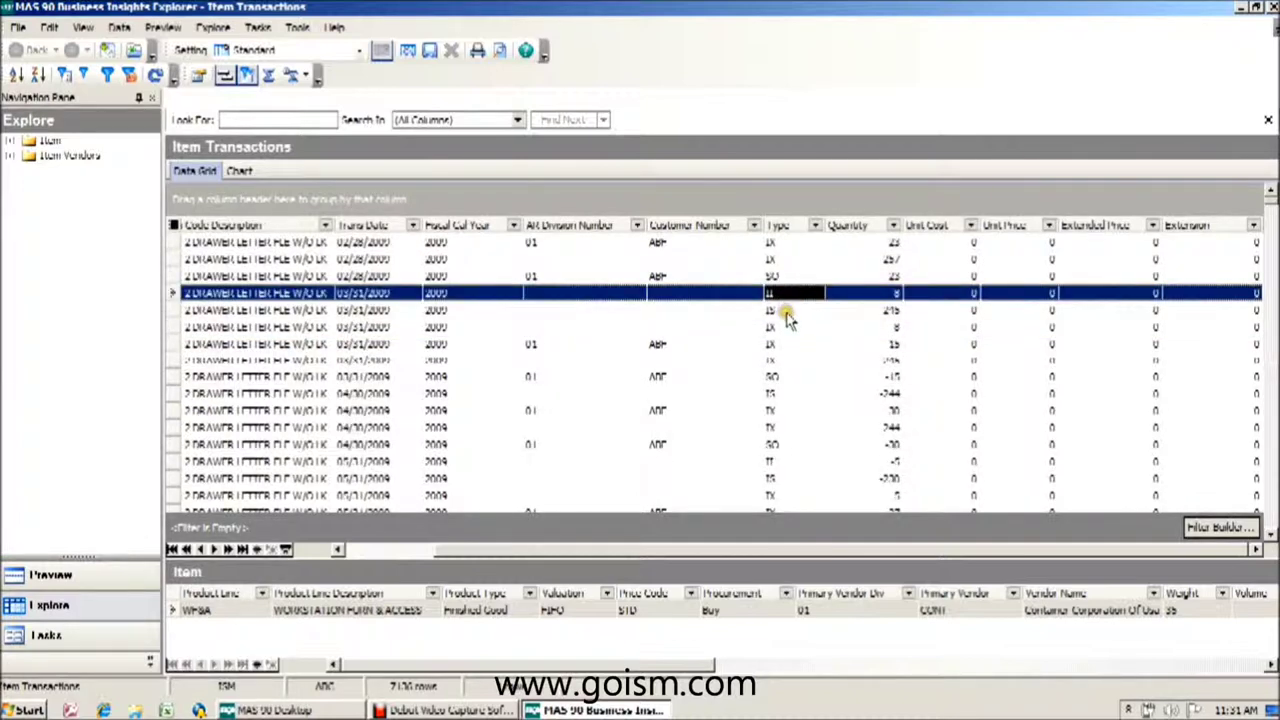
Step: Filter the Type column to show only SO transactions
scroll(793, 360, down, 1)
scroll(795, 365, down, 8)
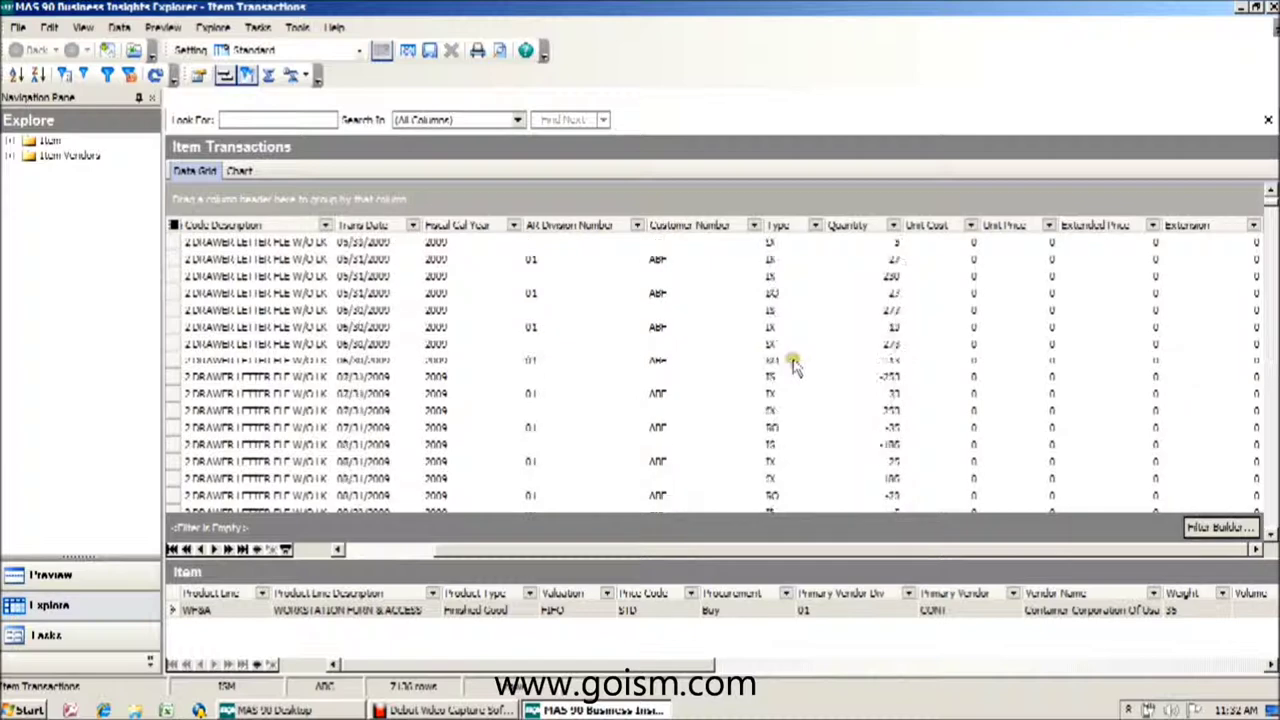
scroll(795, 368, down, 5)
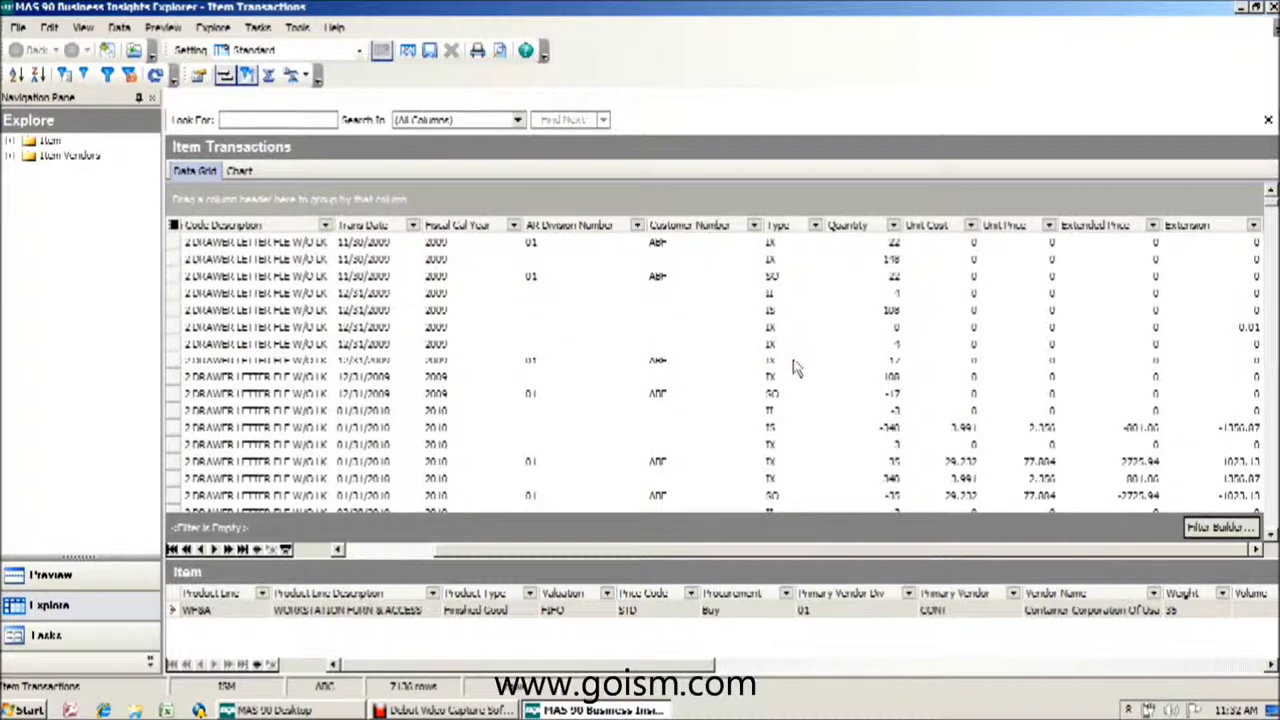
scroll(795, 368, up, 15)
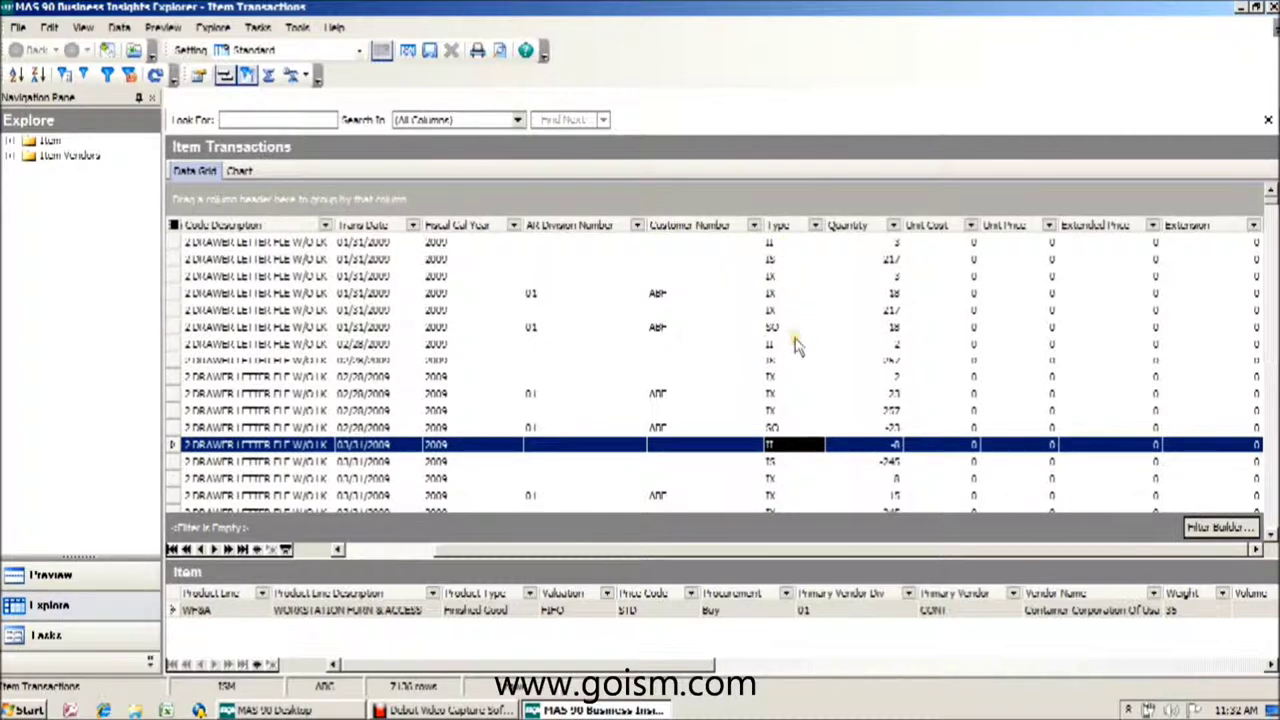
click(815, 226)
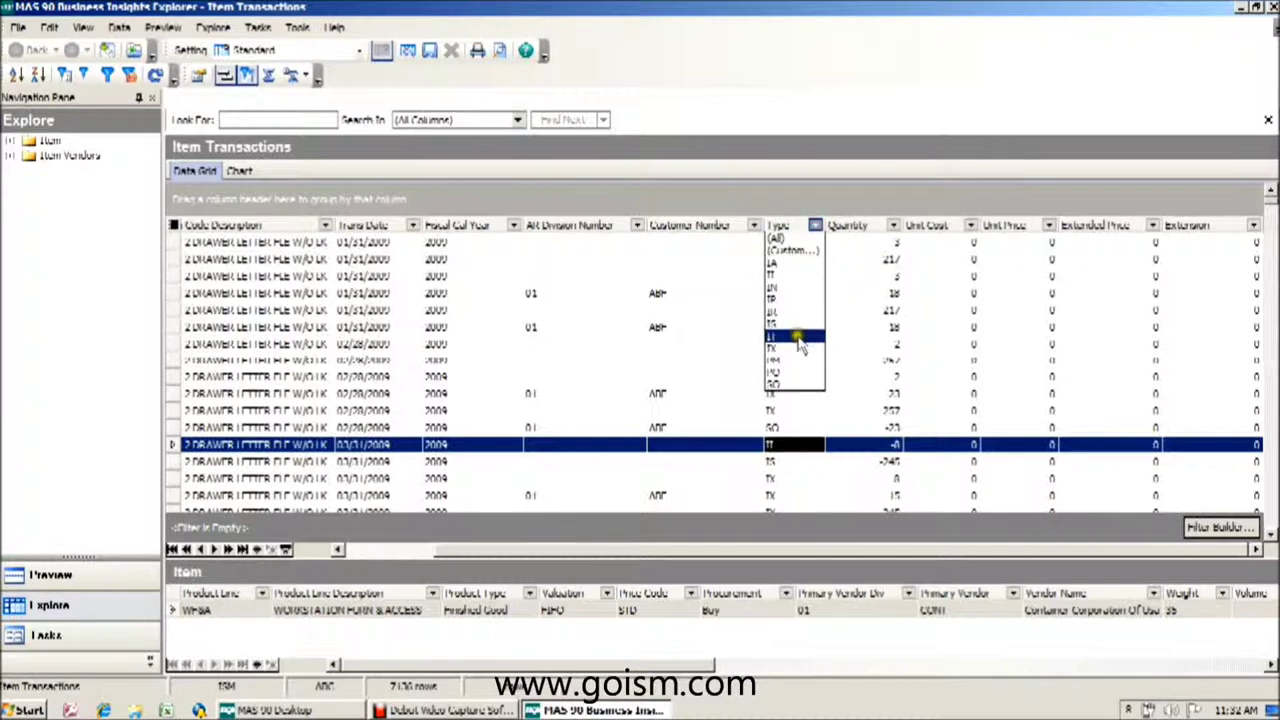
click(795, 387)
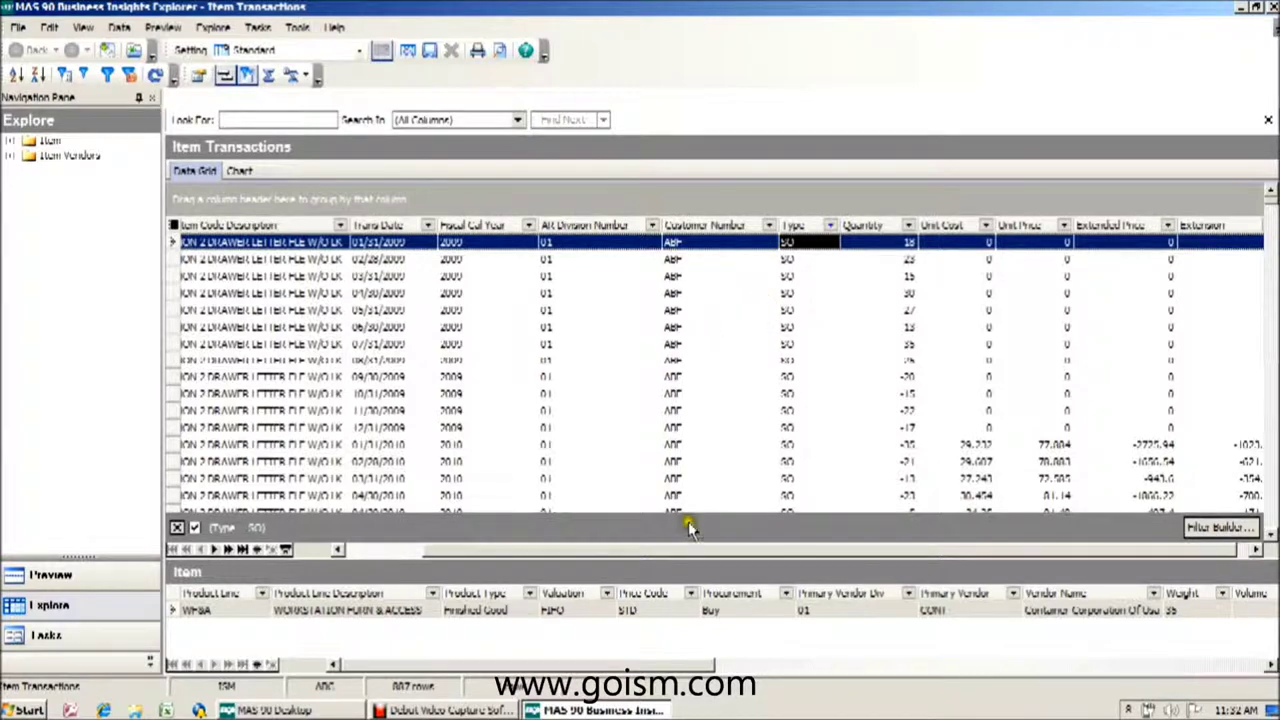
Step: Filter the Fiscal Cal Year column to 2010, leaving 297 rows
drag(765, 550, 777, 551)
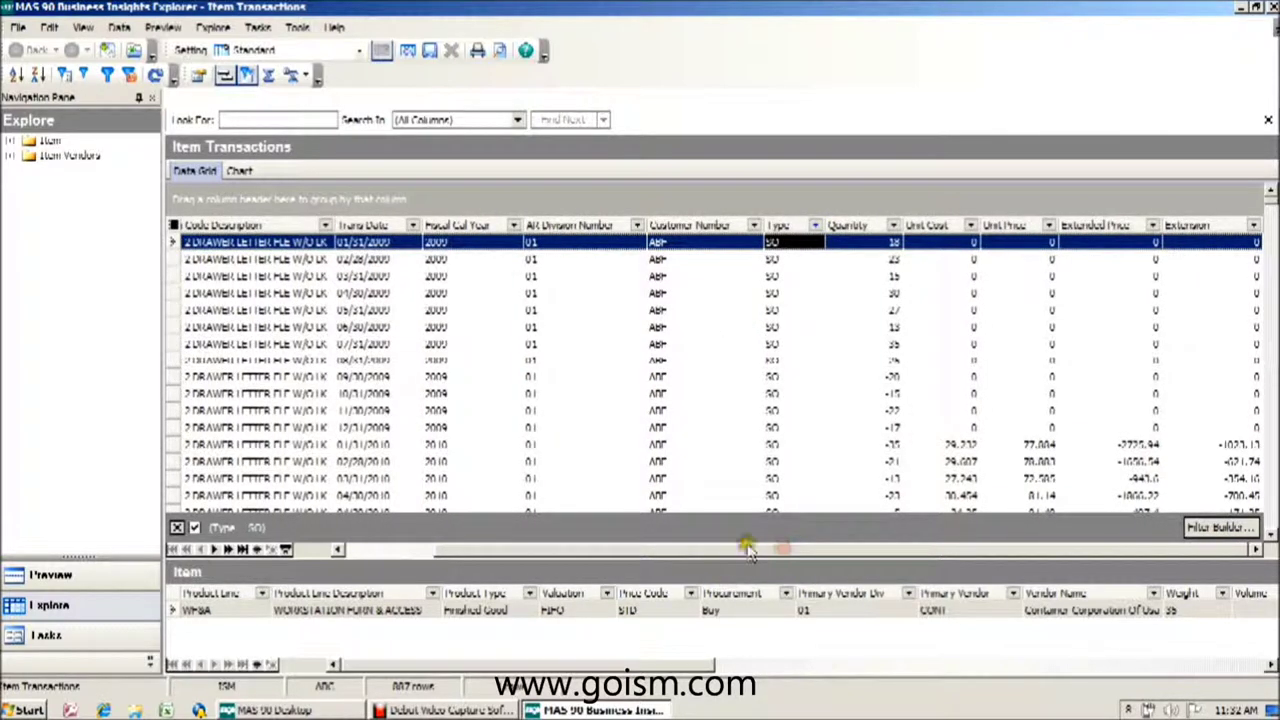
click(513, 227)
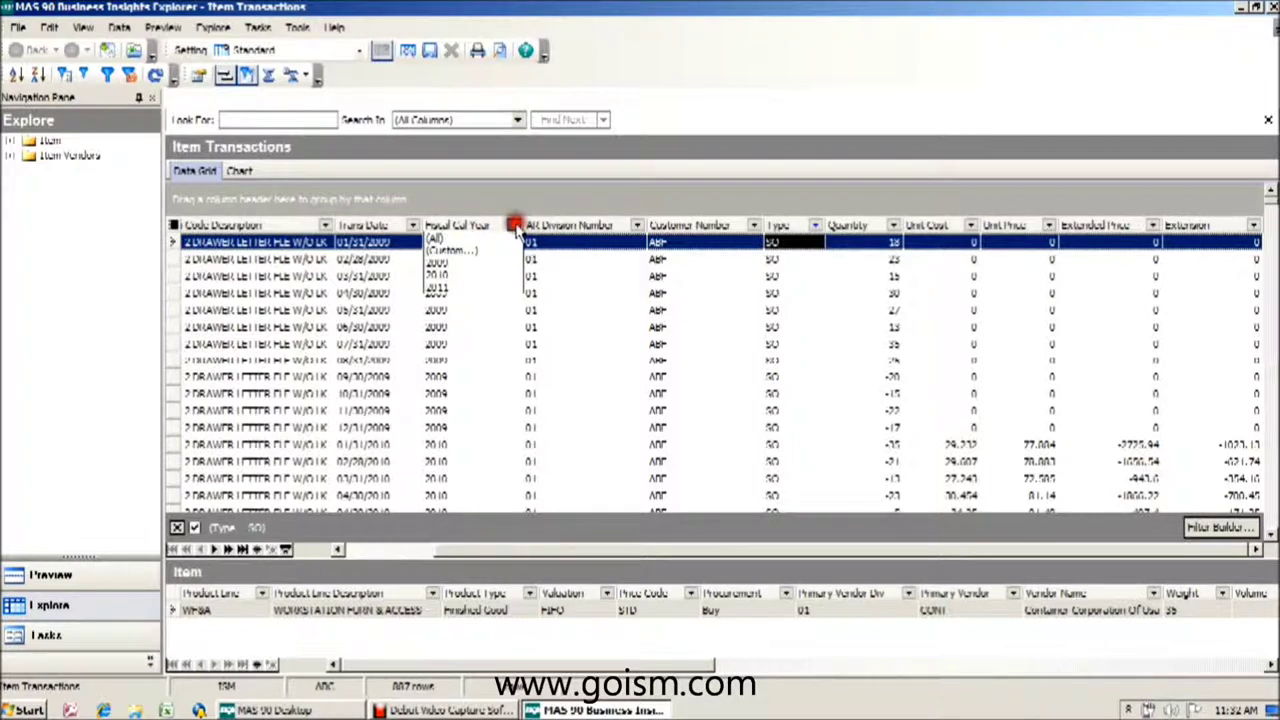
click(489, 274)
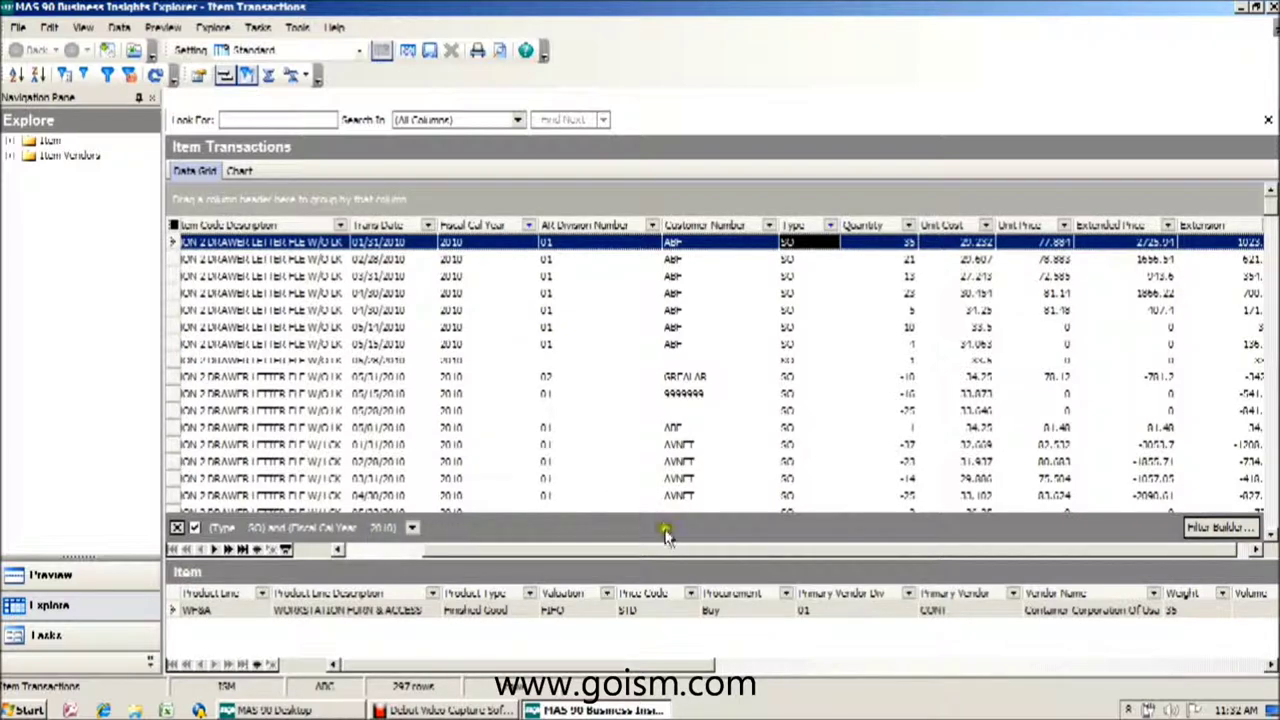
drag(680, 552, 822, 540)
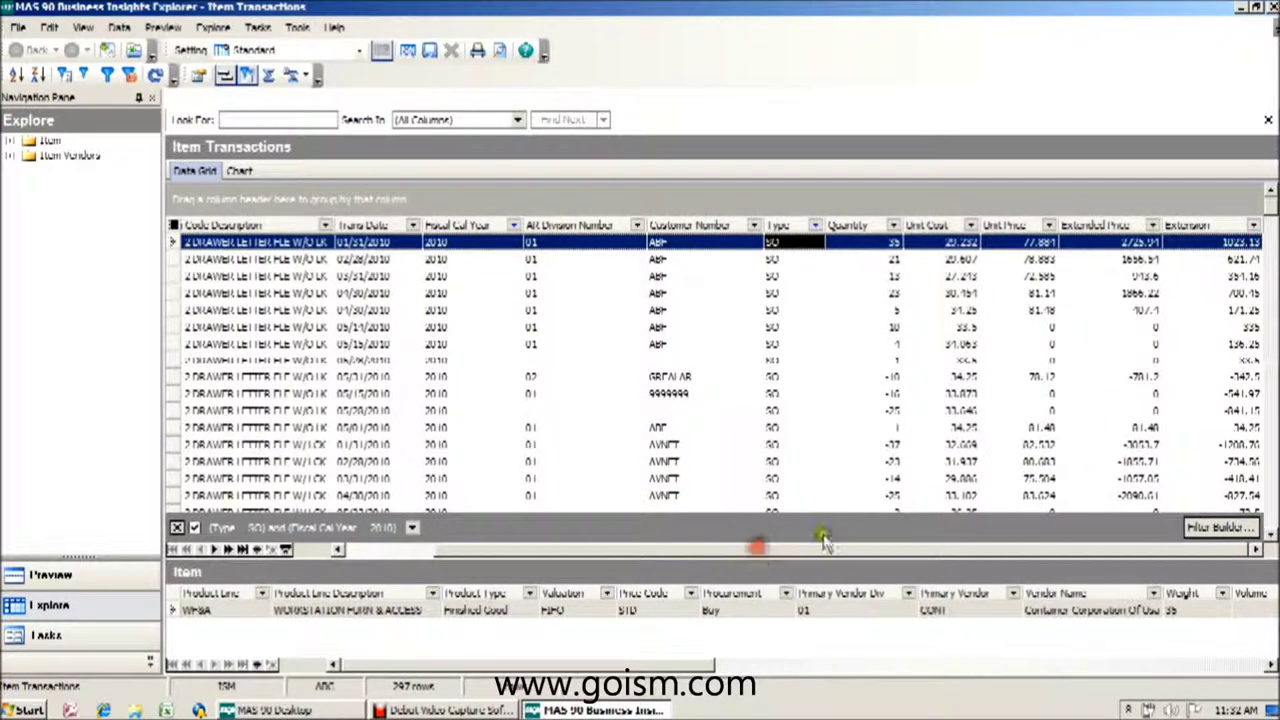
Step: Sort the transactions by Unit Price from highest to lowest
click(870, 512)
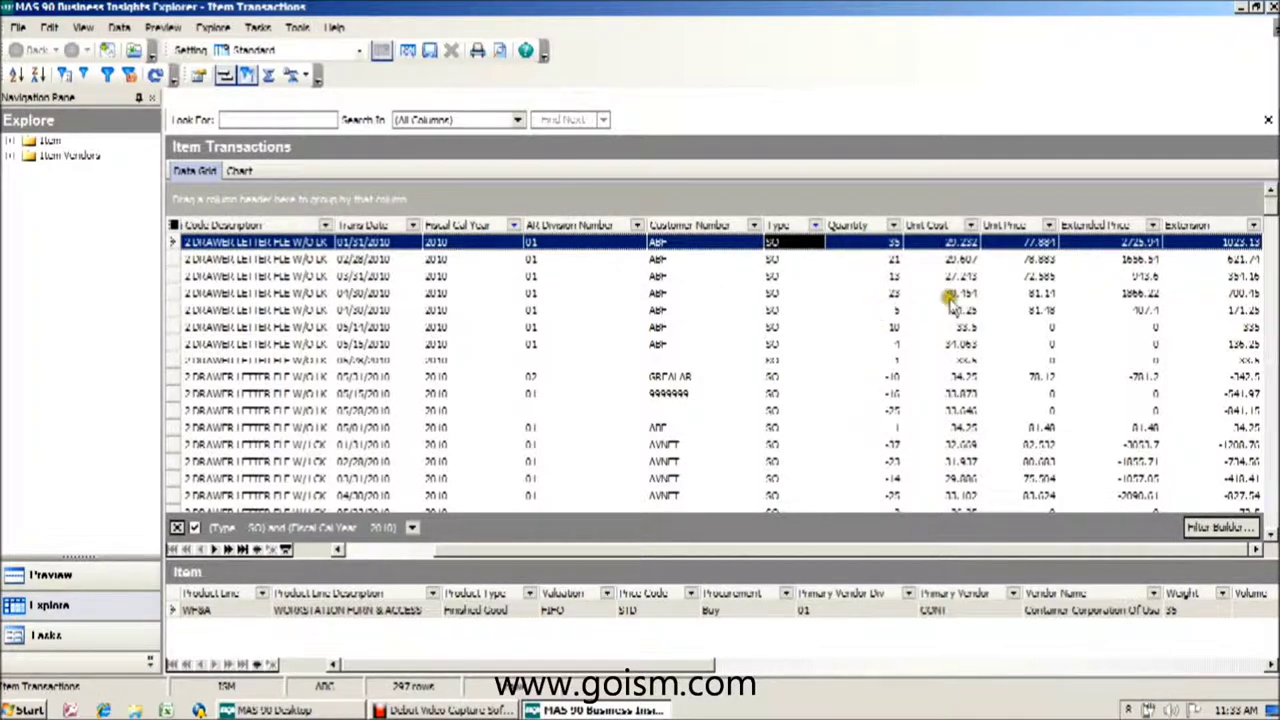
click(1022, 361)
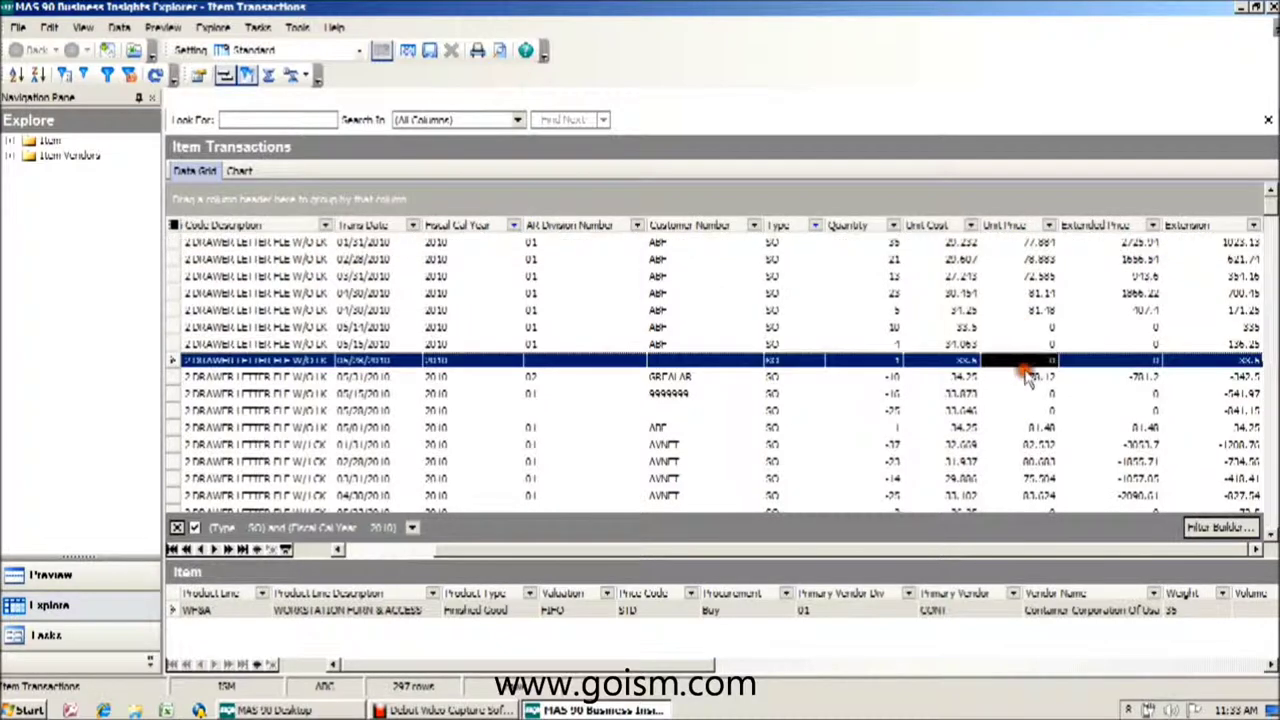
click(1027, 225)
click(1027, 226)
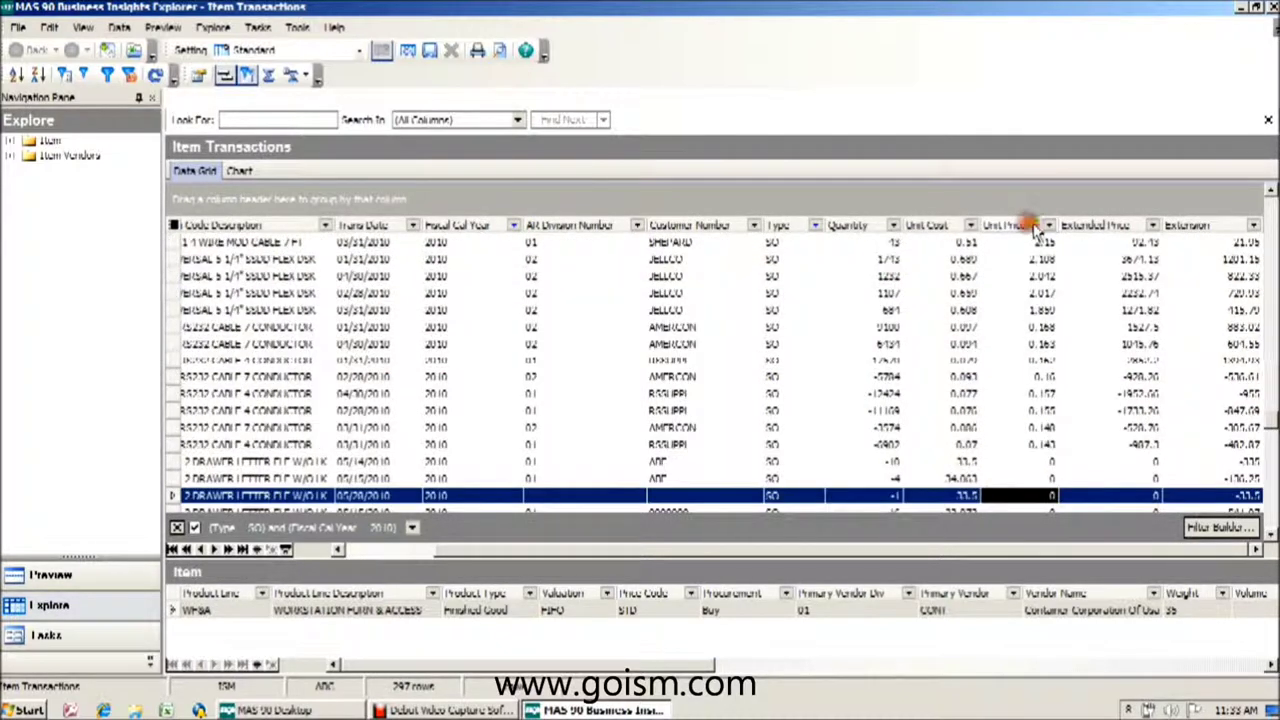
Step: Inspect the 02/28/2010 flex disk transaction's values, then bring up Extended Price column options
click(1138, 294)
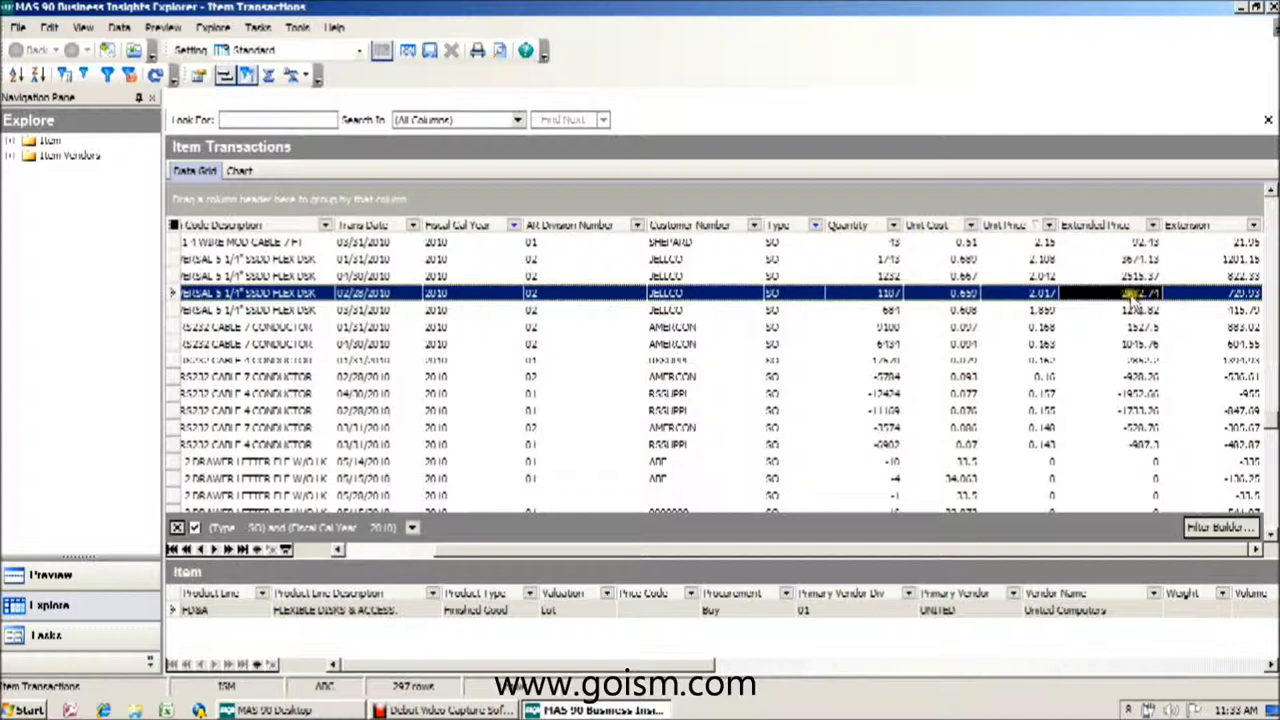
click(860, 296)
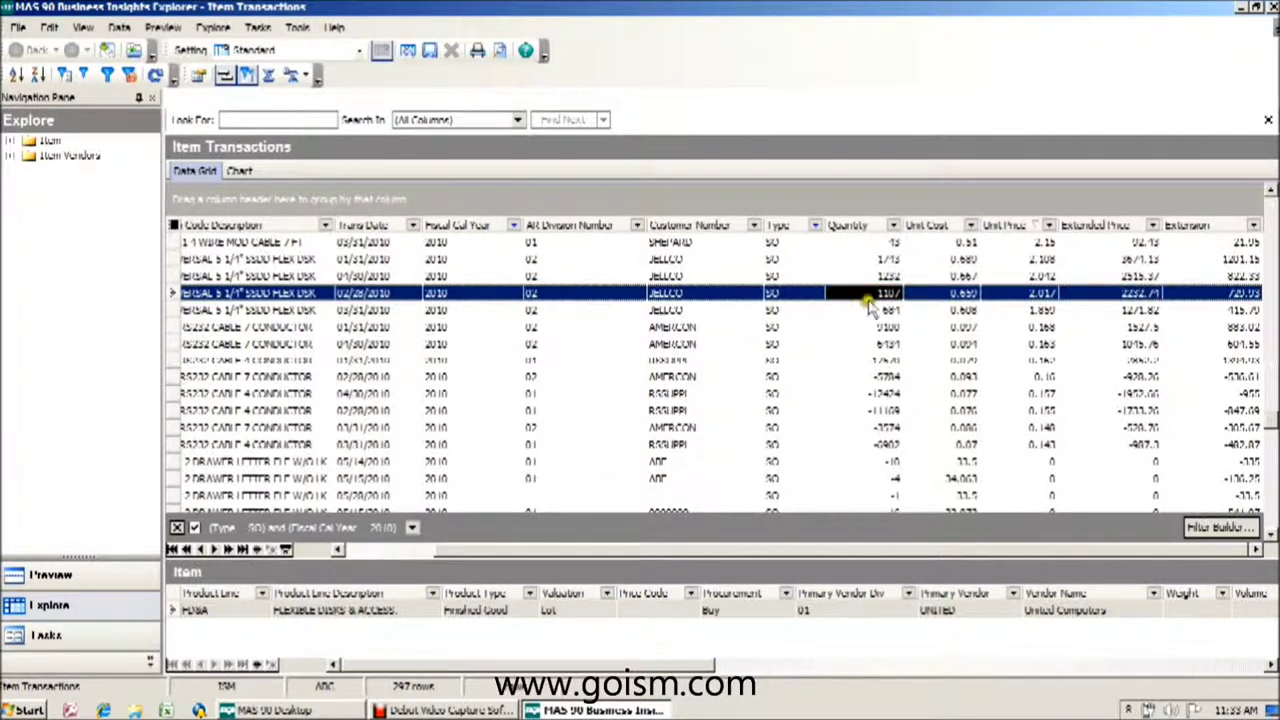
click(1127, 296)
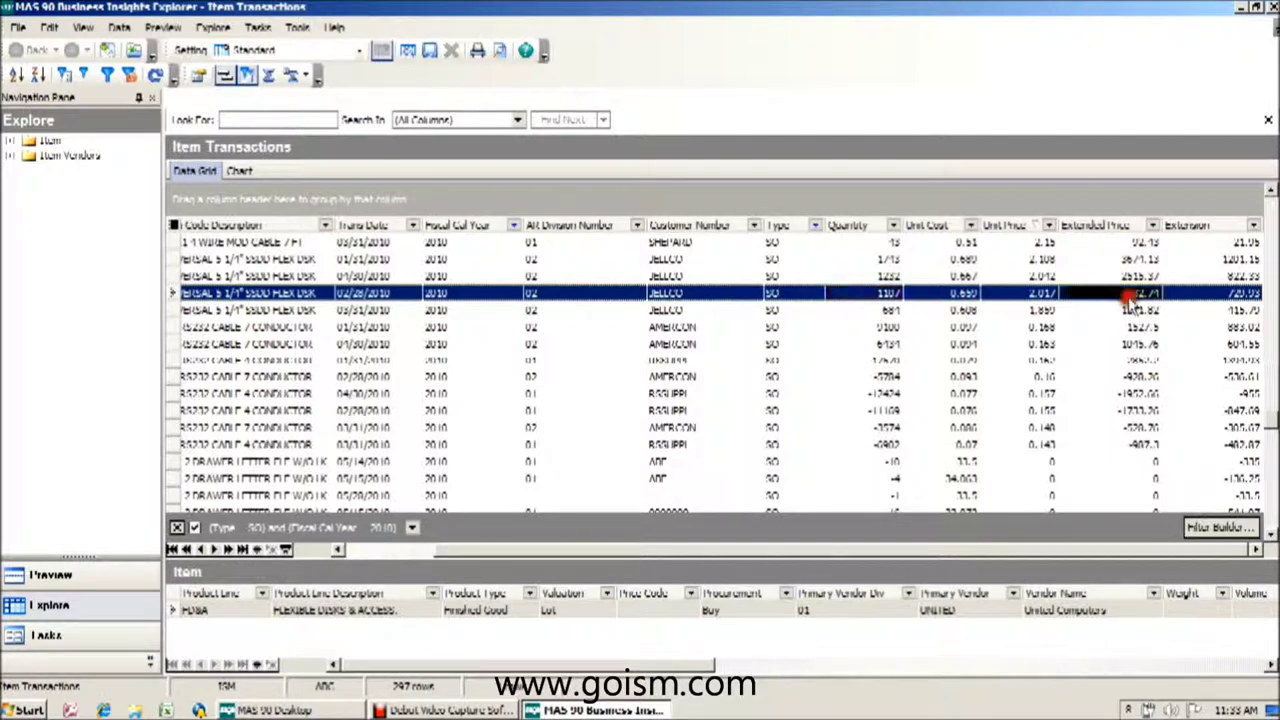
right_click(1092, 226)
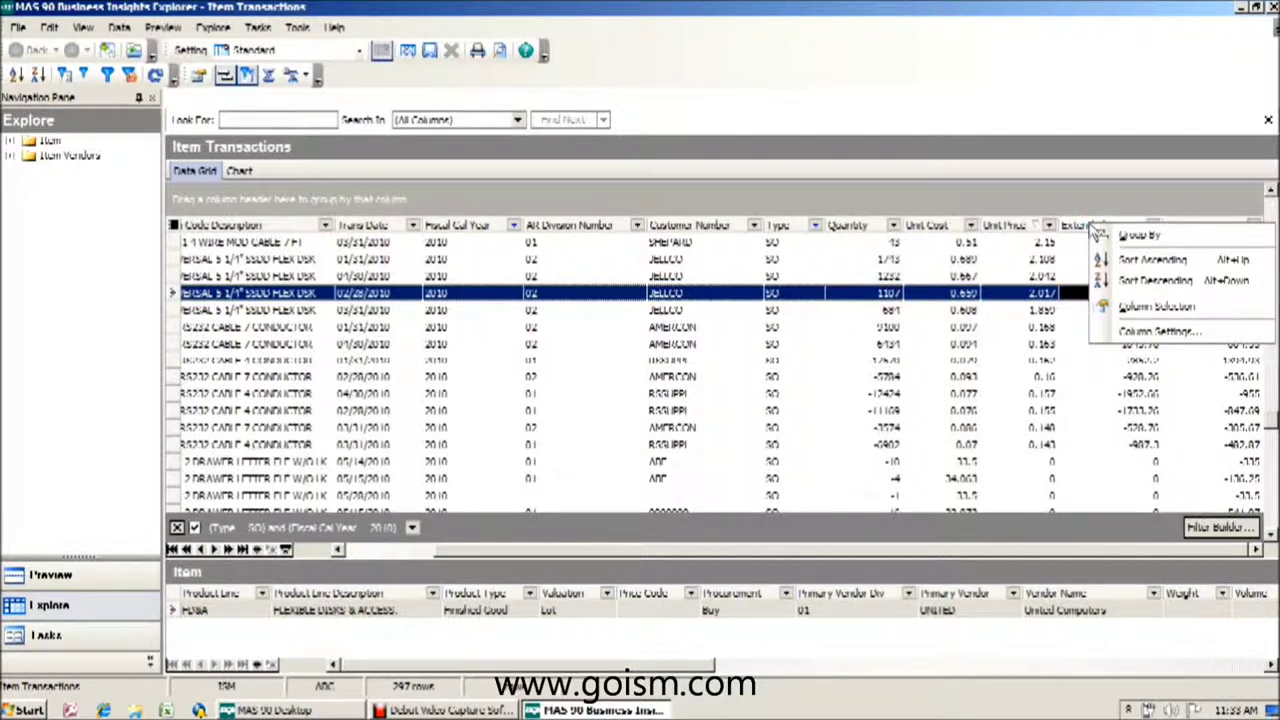
Step: Start a new calculated column in Column Settings and name it Dollar Sales
click(1136, 333)
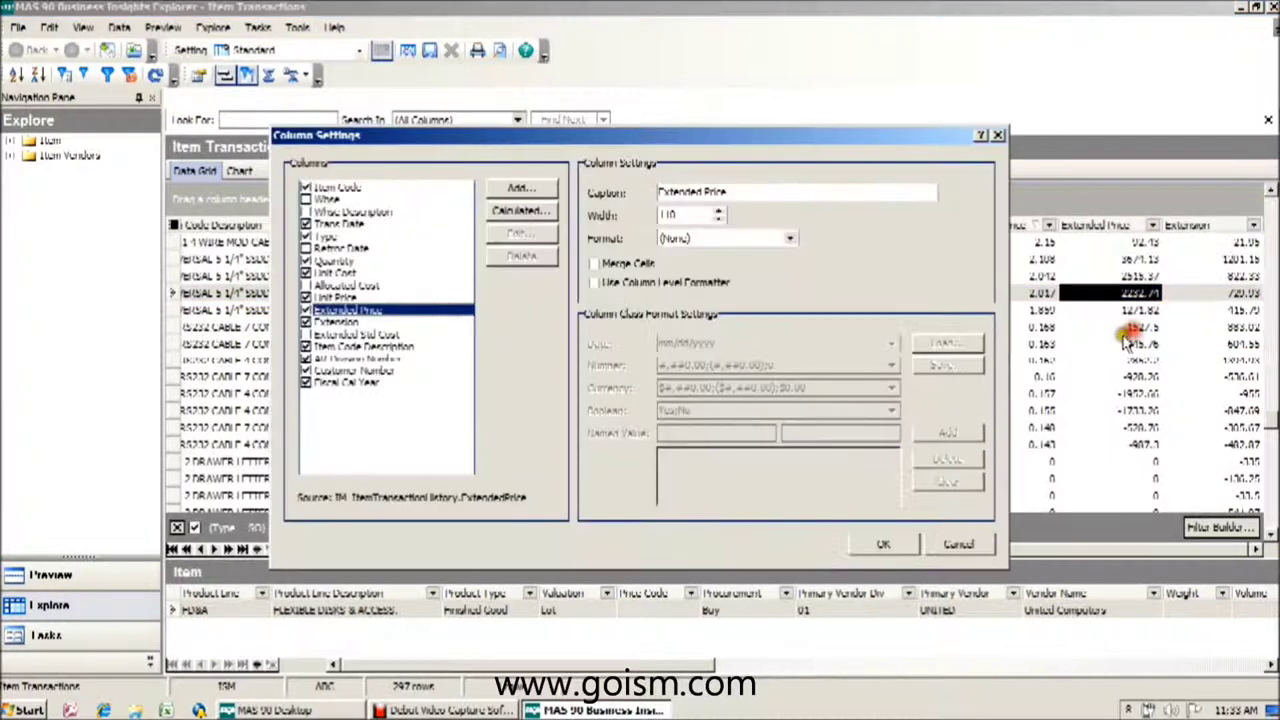
click(512, 210)
drag(553, 152, 594, 200)
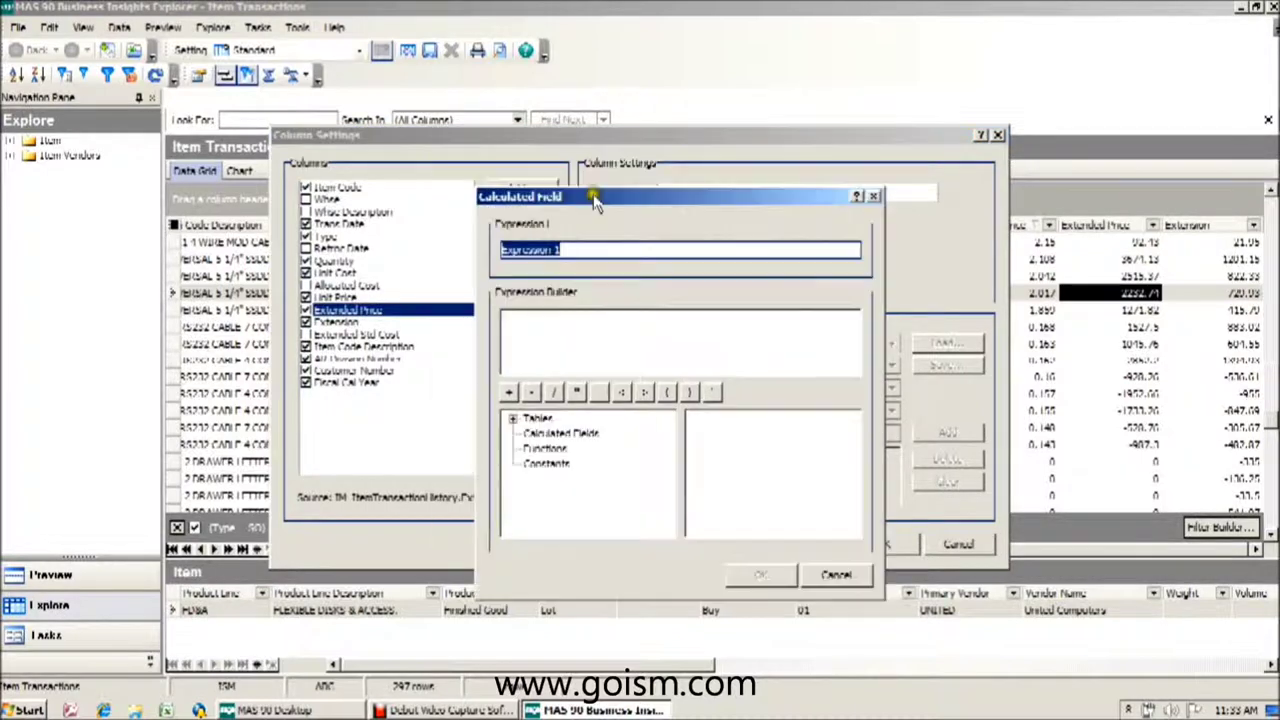
click(588, 250)
drag(590, 252, 473, 249)
text(U)
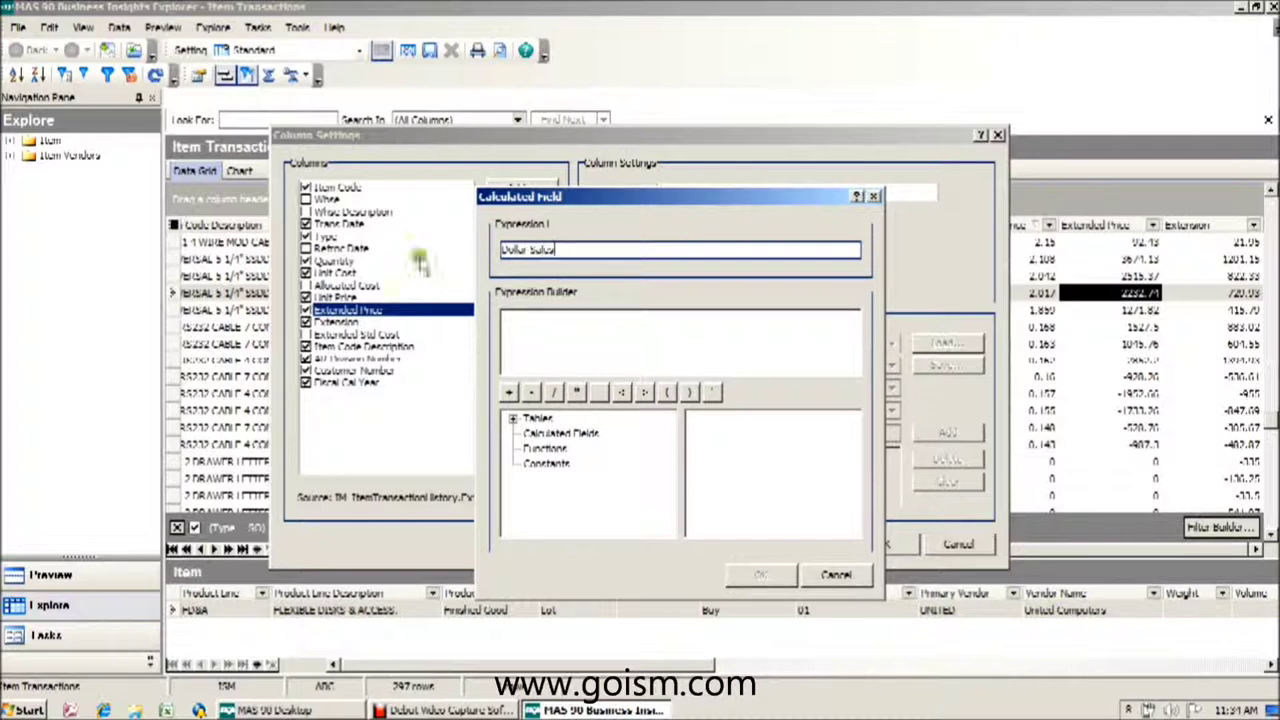
Step: Set the Dollar Sales formula to ExtendedPrice from IM_ItemTransactionHistory
click(516, 340)
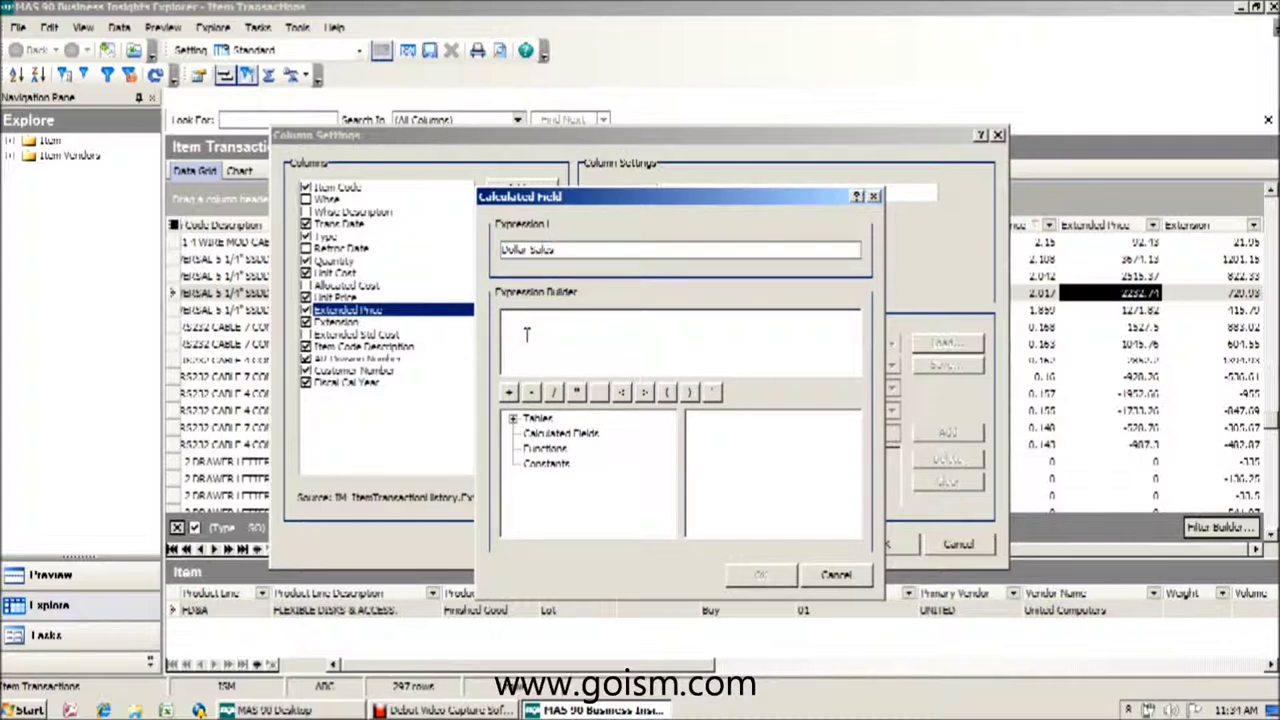
click(511, 419)
click(568, 434)
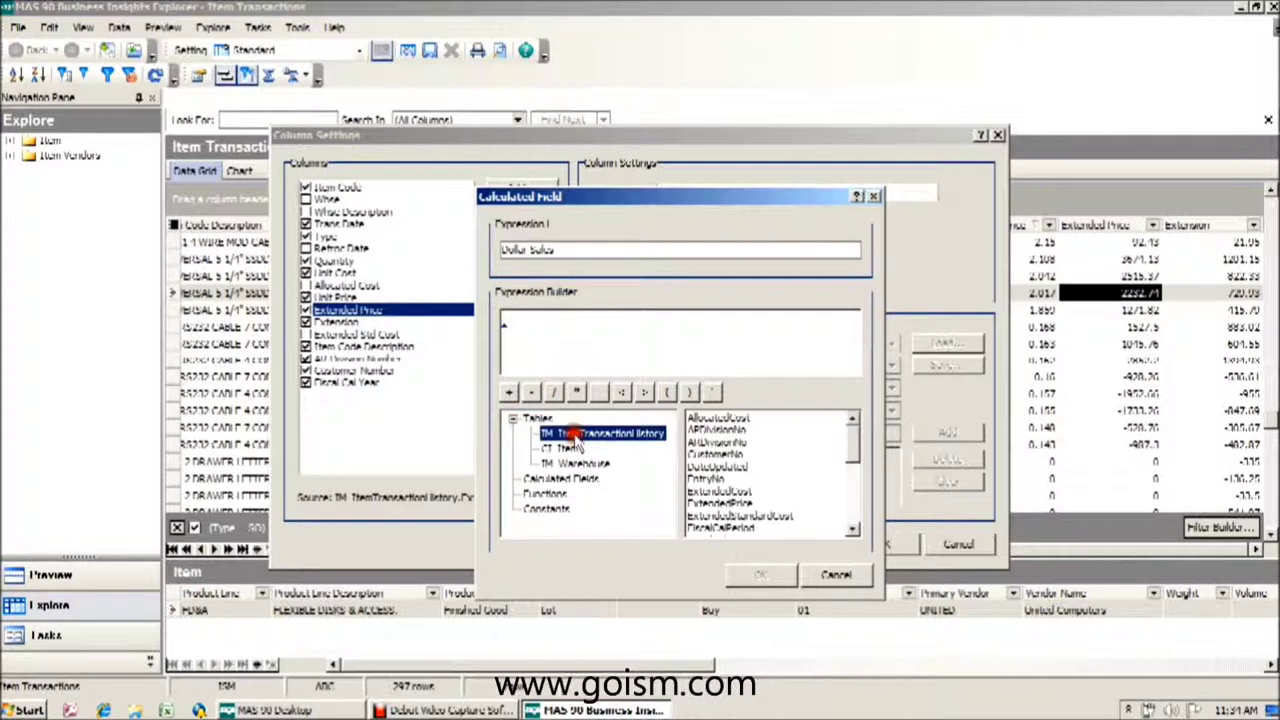
drag(848, 447, 851, 458)
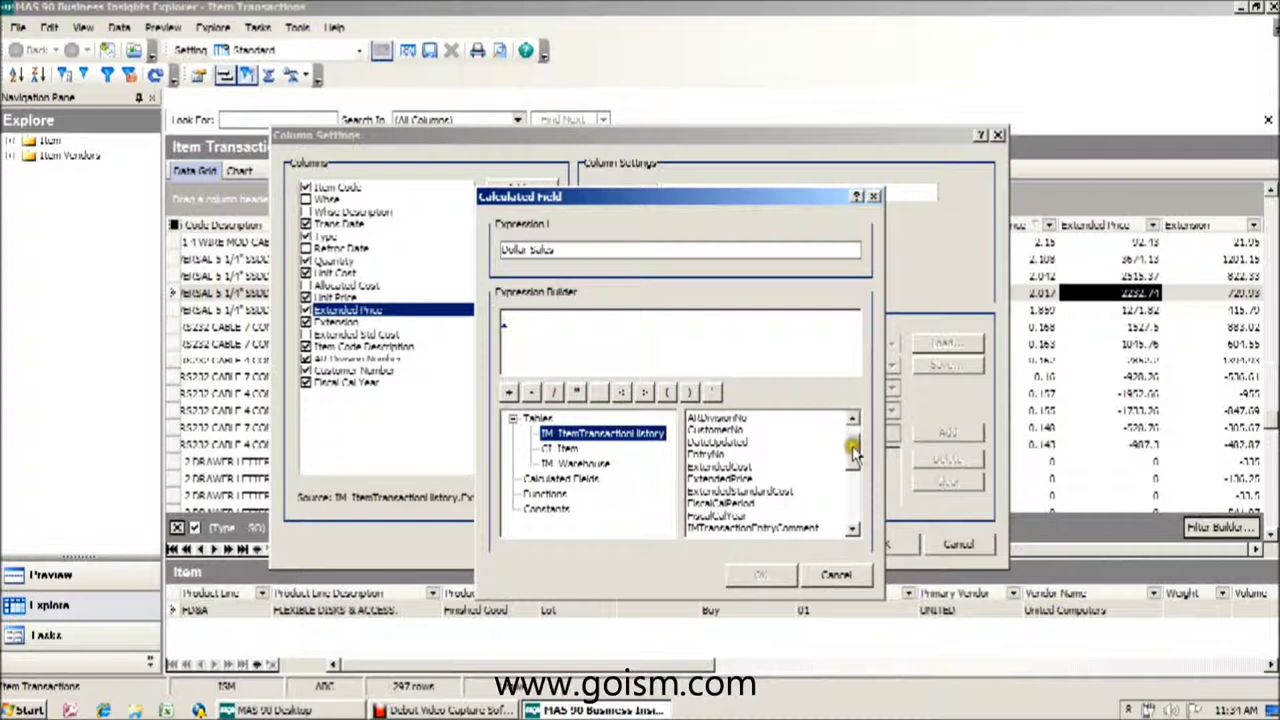
double_click(716, 482)
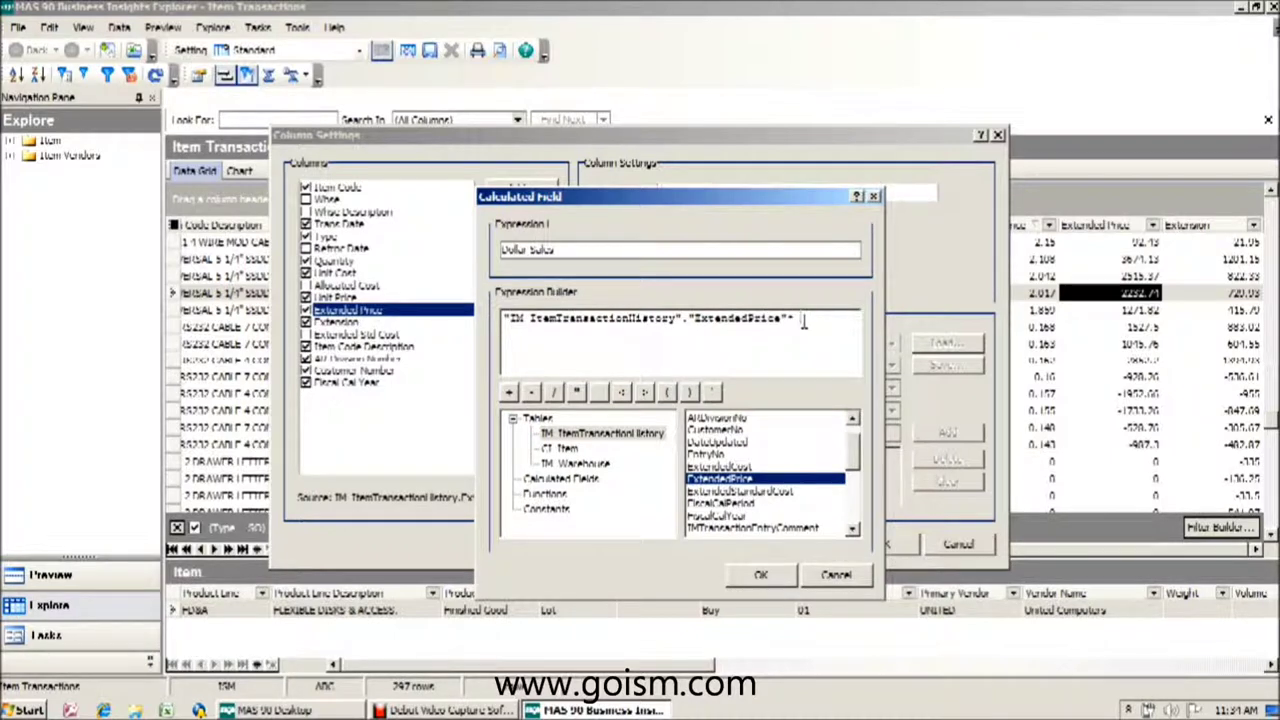
click(781, 575)
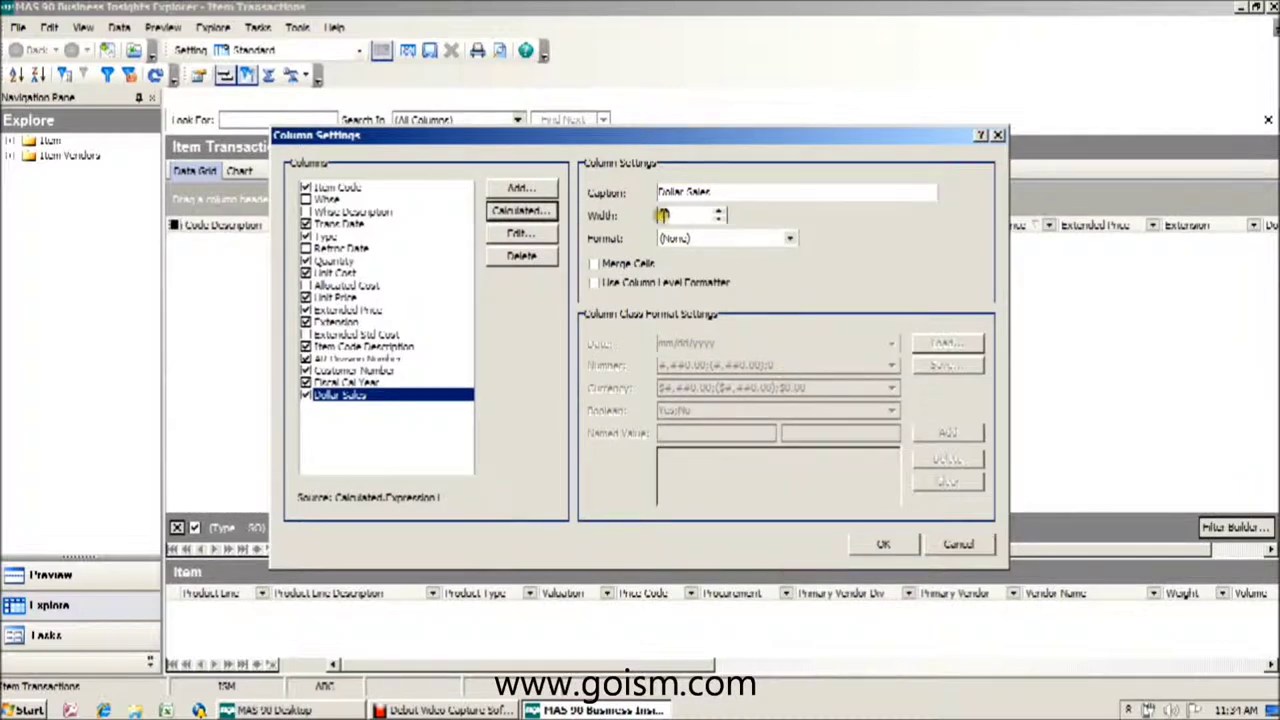
Step: Format Dollar Sales as Currency and apply it to the grid
click(792, 238)
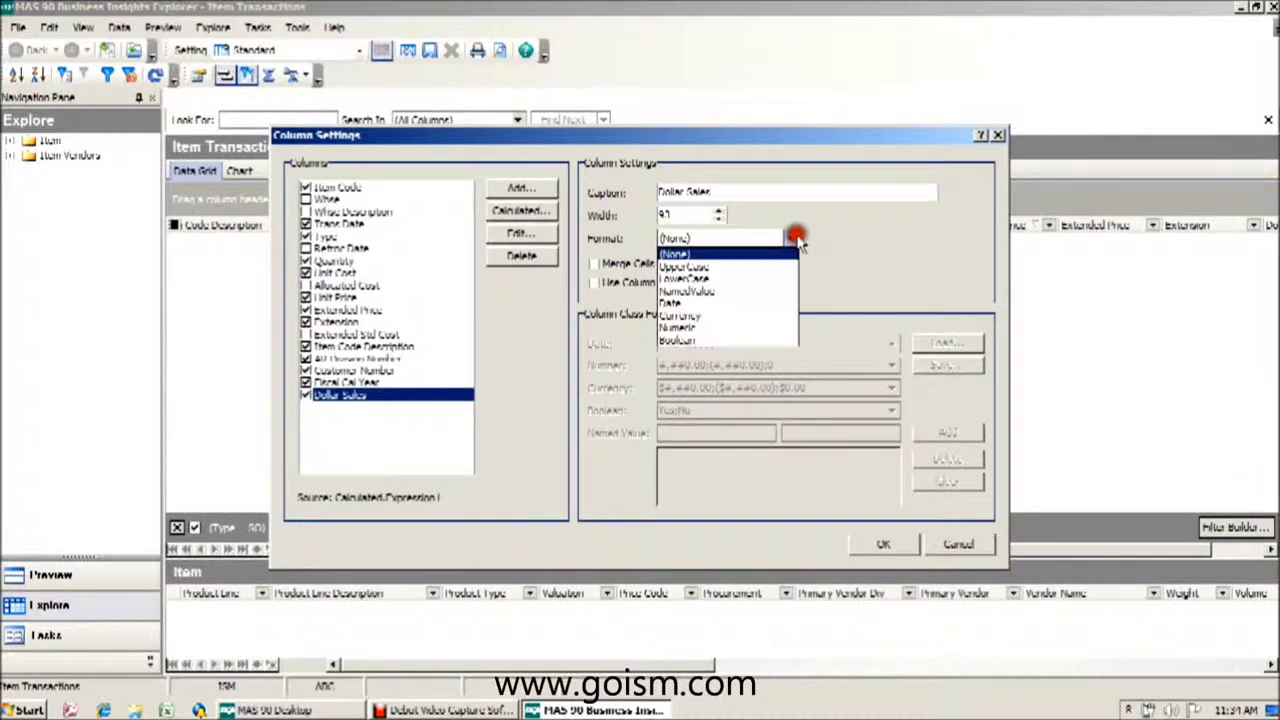
click(767, 316)
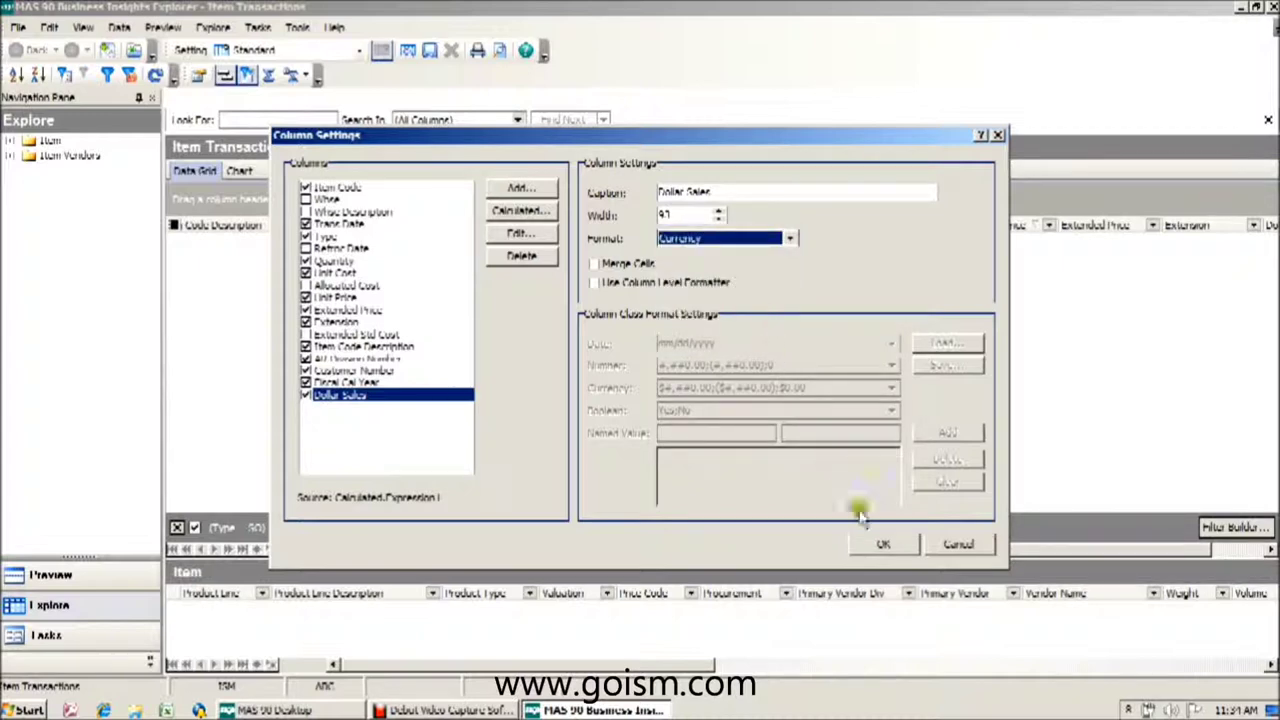
click(884, 546)
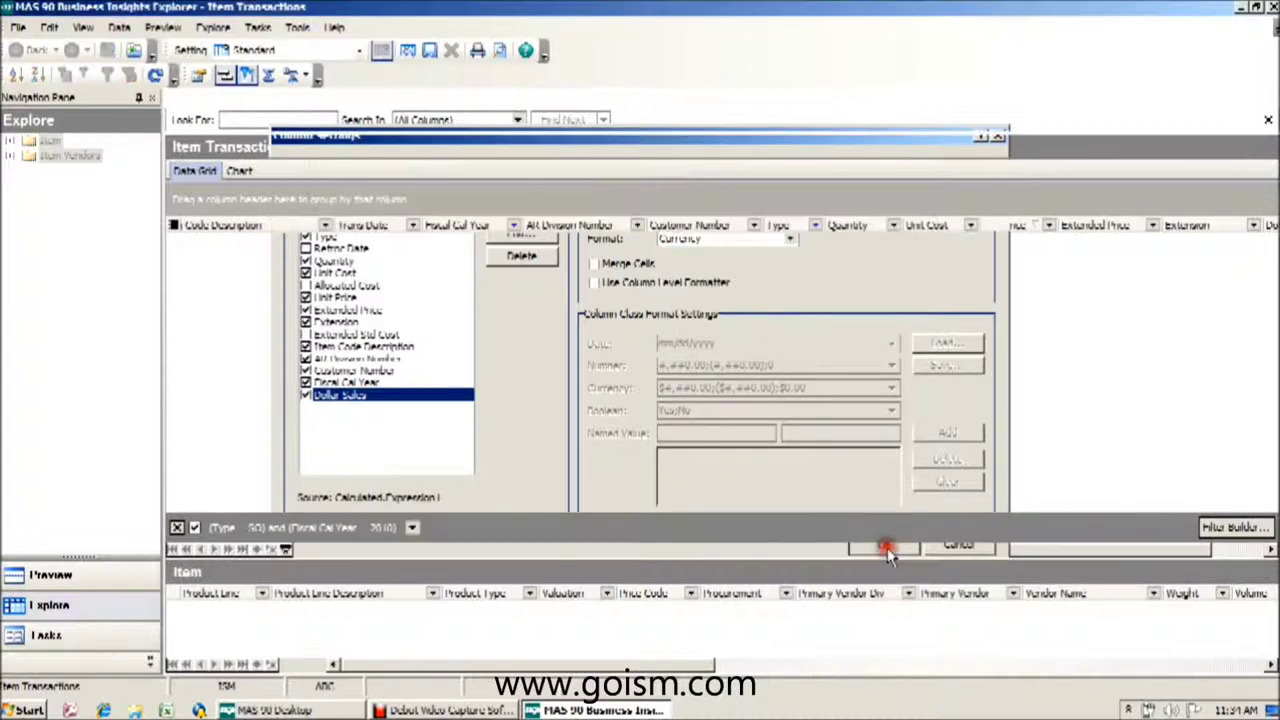
drag(890, 556, 977, 551)
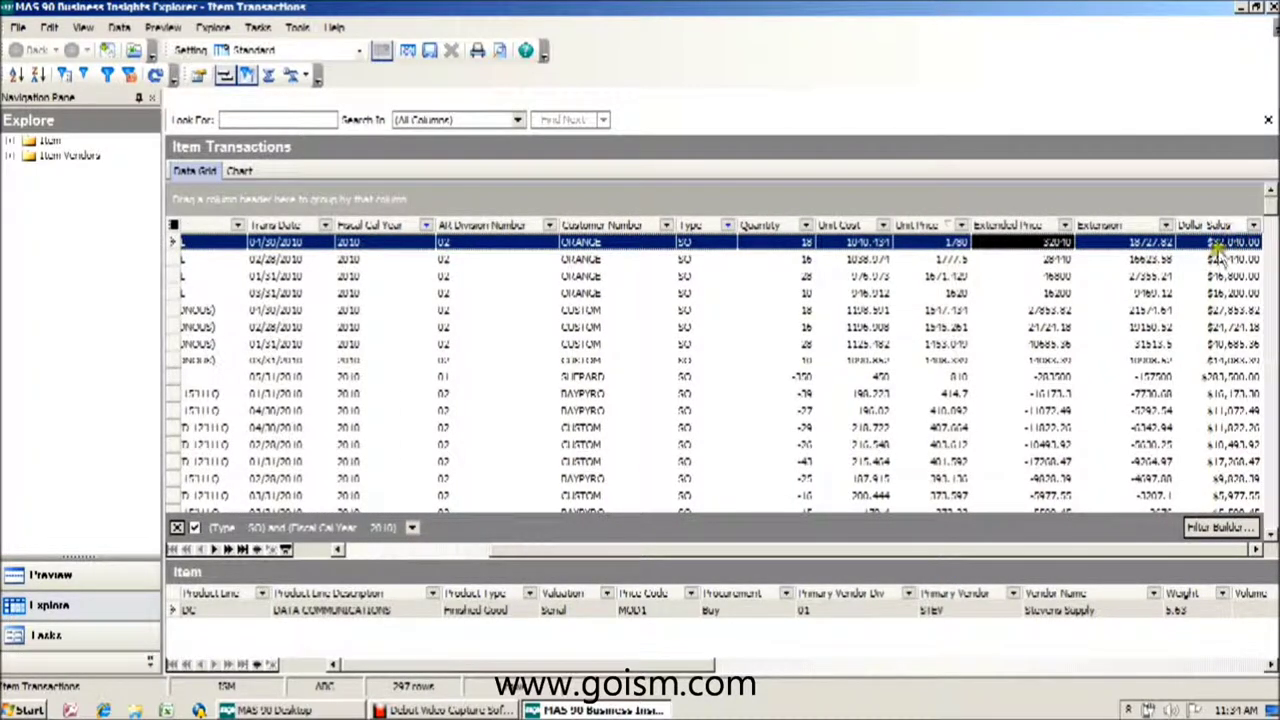